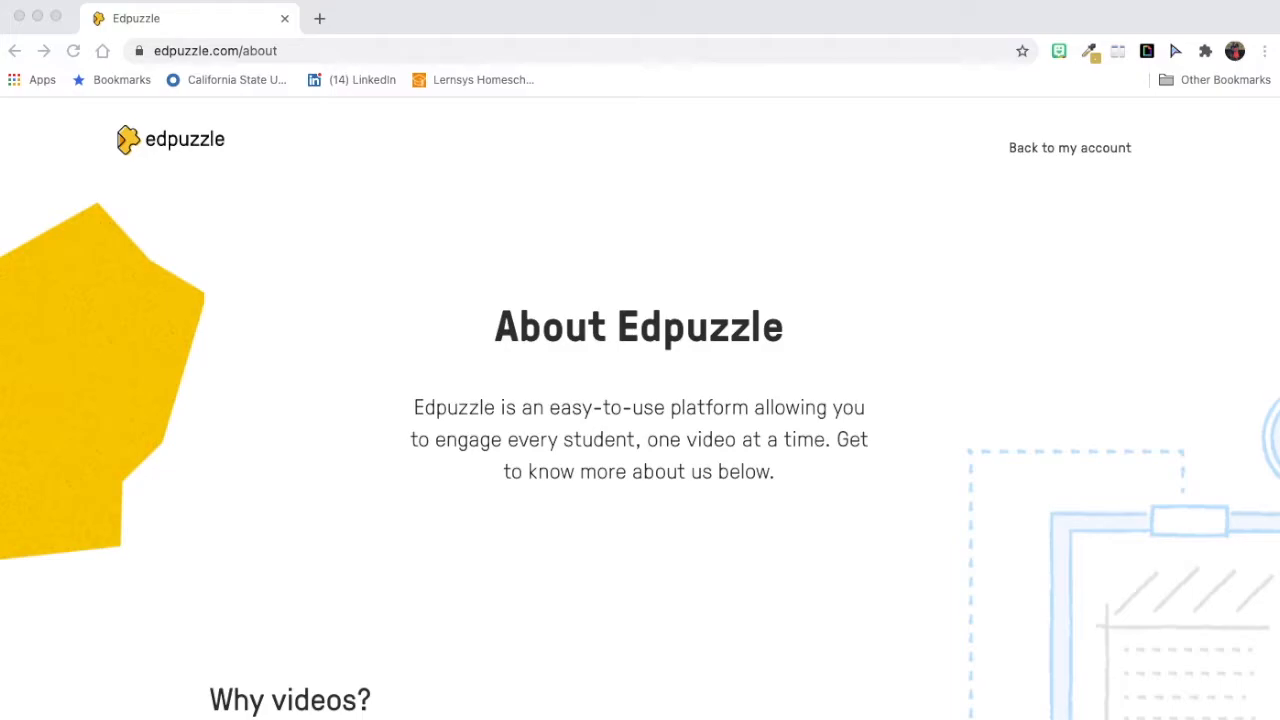
Step: Read the "Why videos?" section and the platform figures on the About page
scroll(314, 516, down, 5)
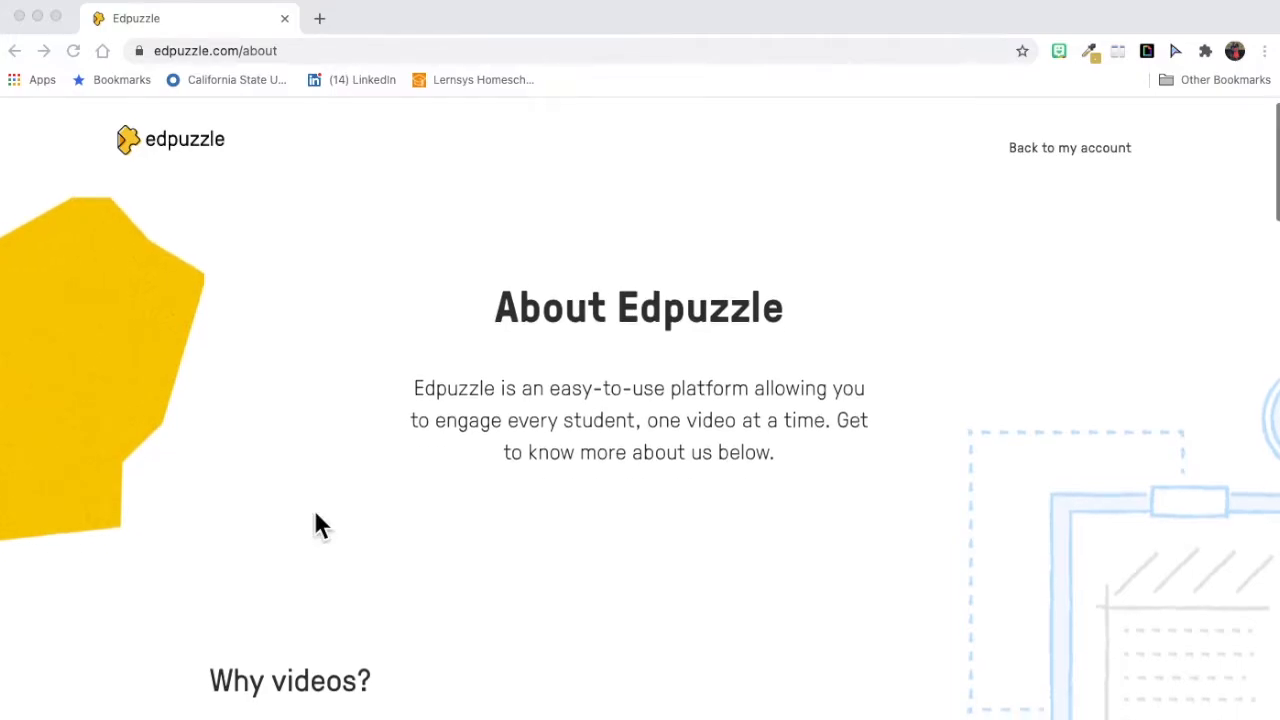
scroll(316, 517, down, 3)
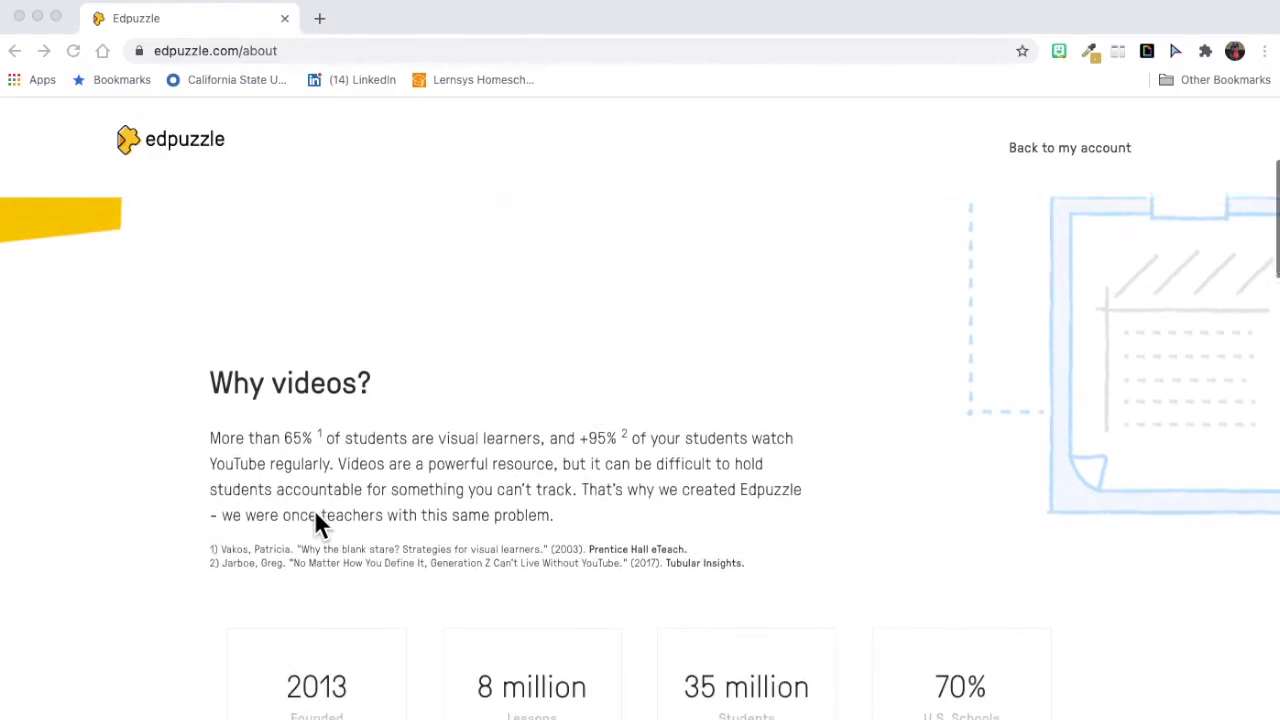
scroll(131, 541, down, 1)
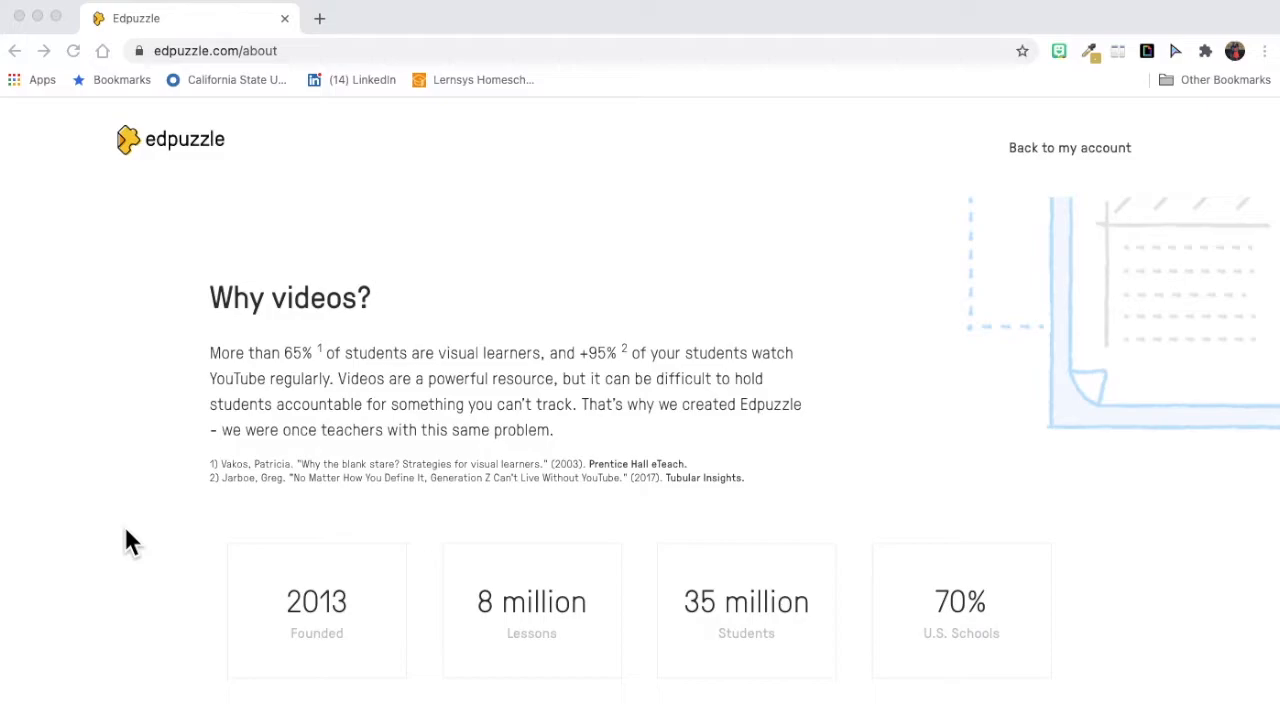
scroll(128, 538, down, 1)
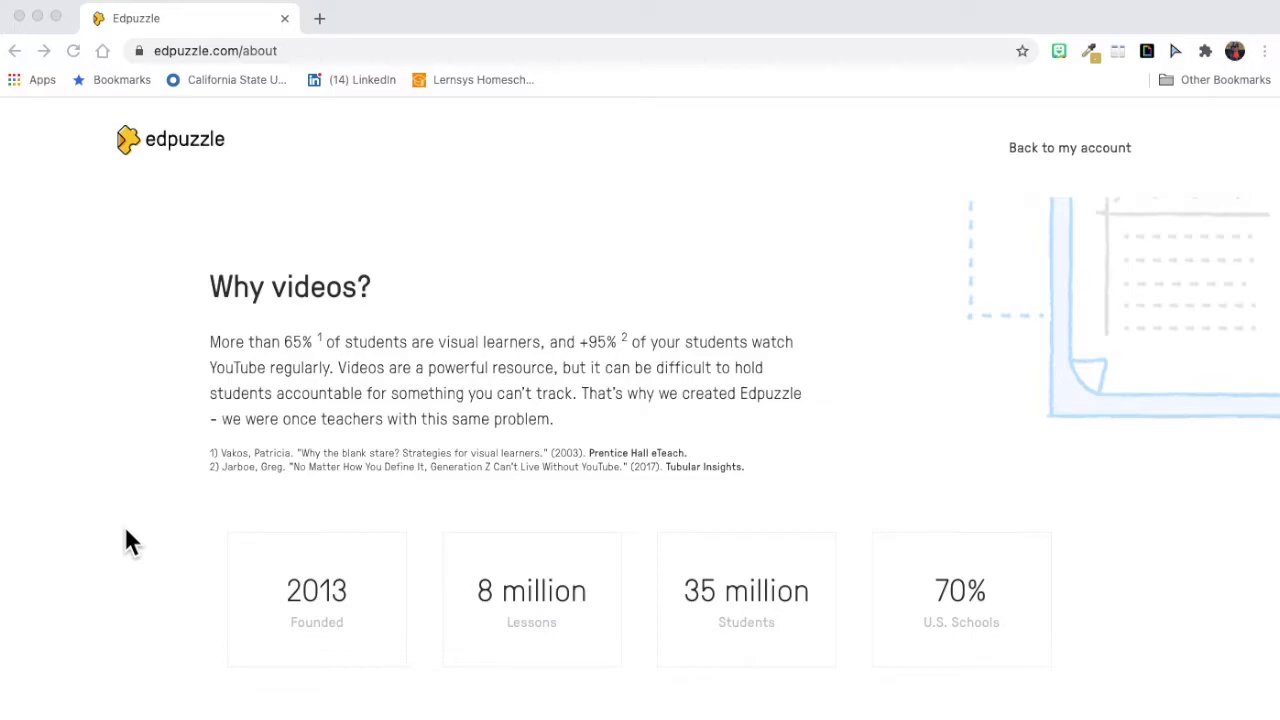
scroll(126, 531, down, 1)
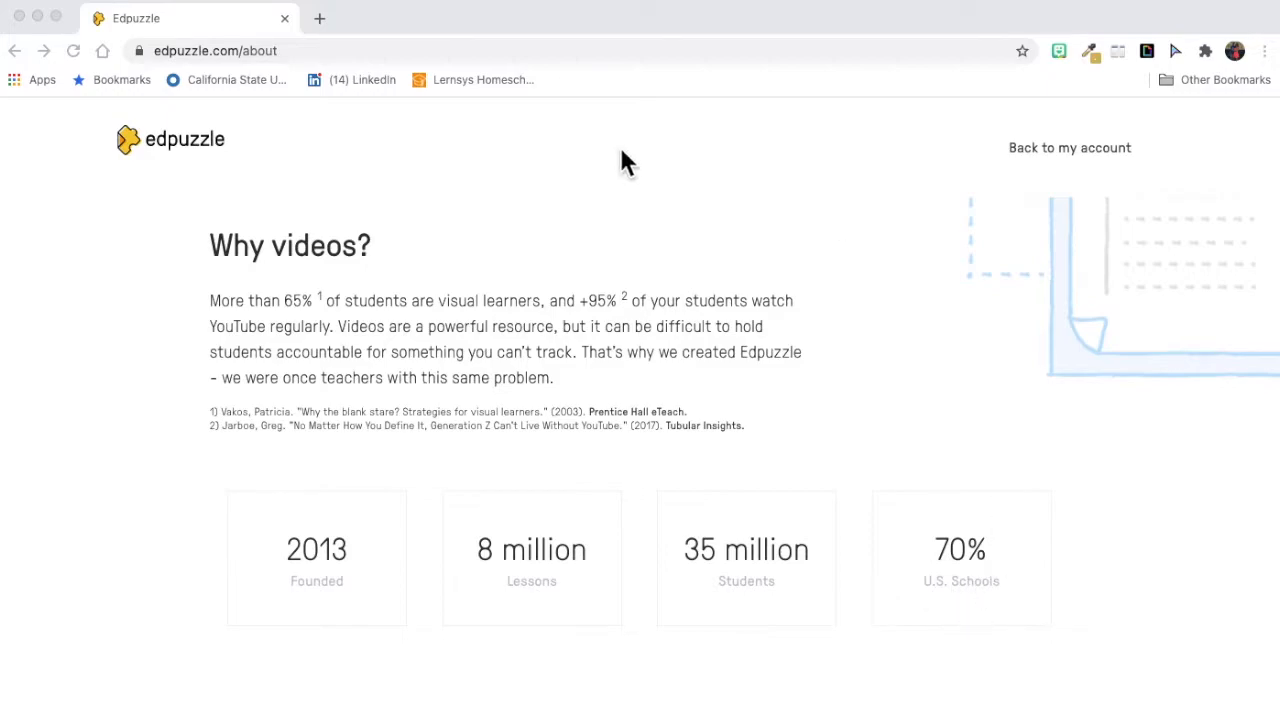
Step: Open the Edpuzzle home page and browse the trending videos for general education, California and the United States
click(180, 145)
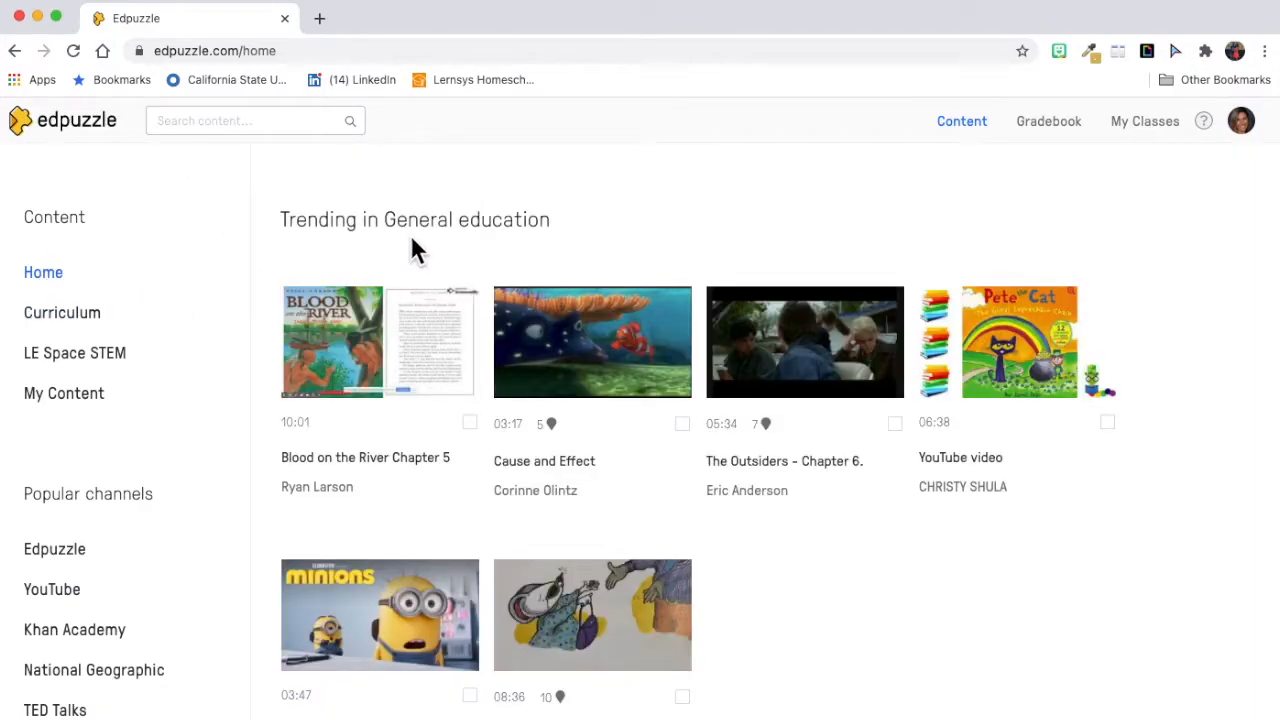
scroll(411, 228, down, 5)
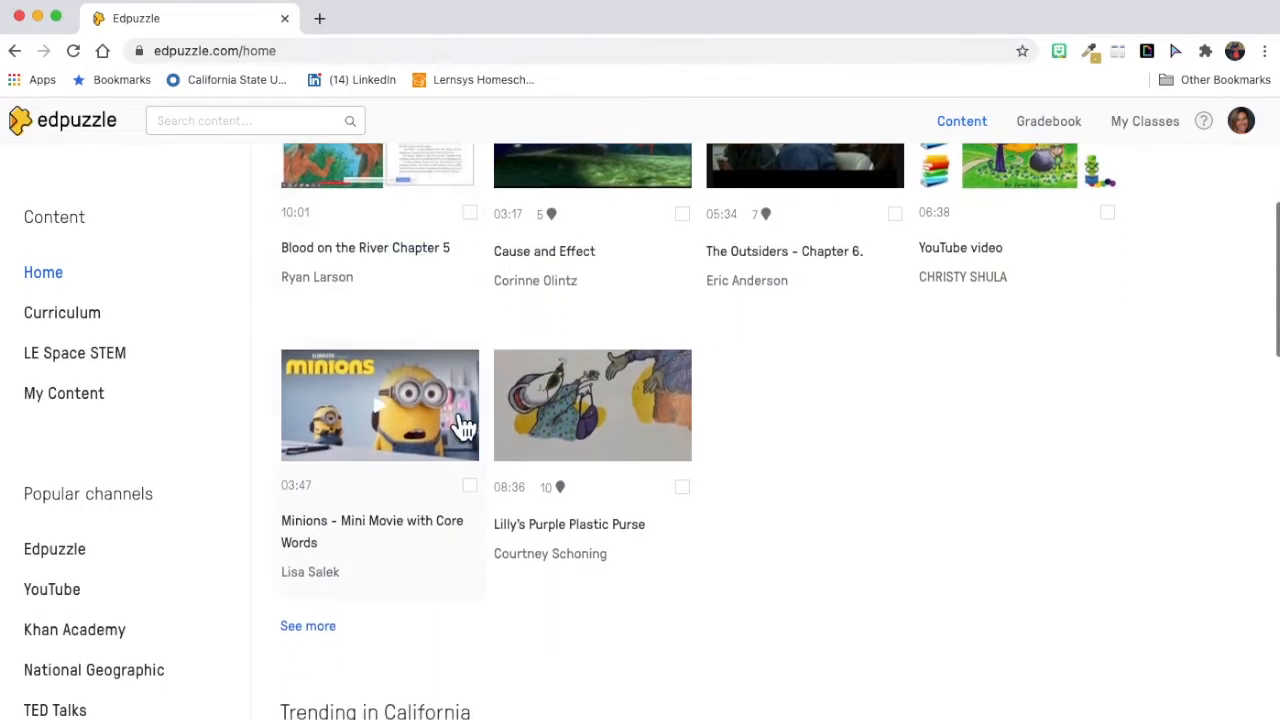
scroll(340, 445, down, 1)
scroll(400, 463, up, 2)
scroll(405, 478, down, 4)
scroll(405, 478, down, 3)
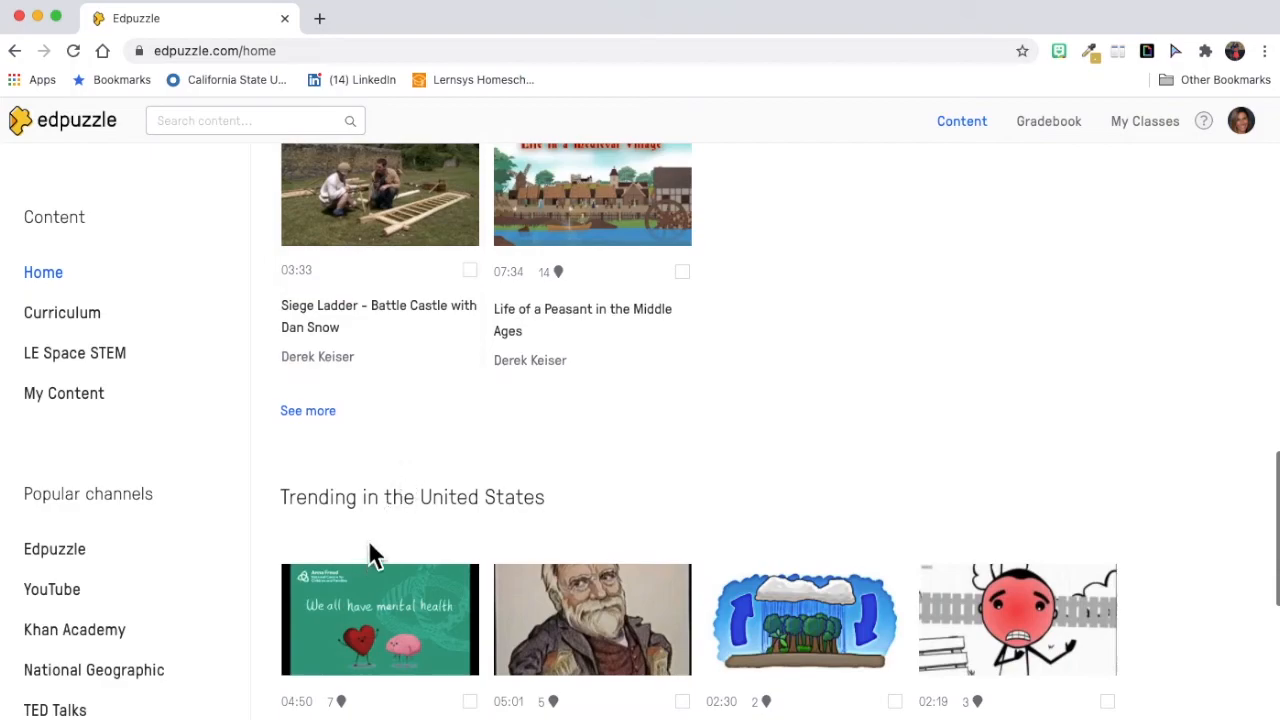
scroll(421, 378, up, 2)
scroll(421, 374, up, 6)
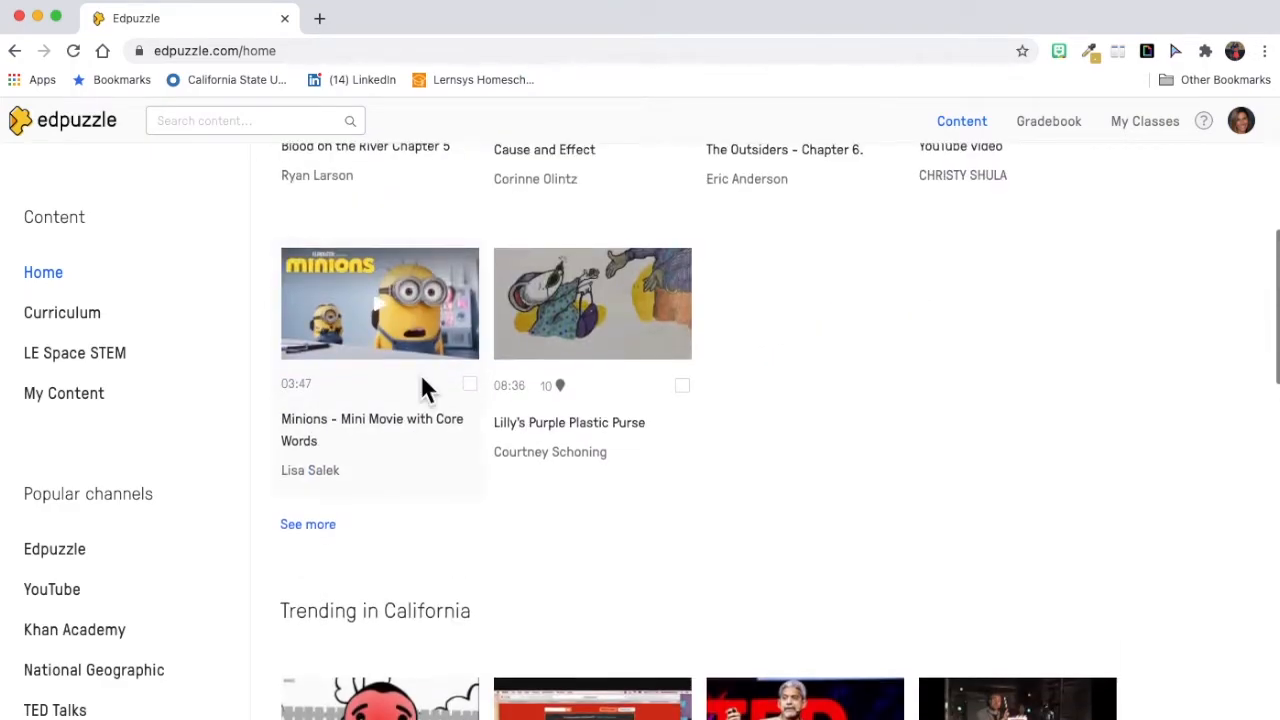
scroll(360, 340, up, 1)
scroll(310, 313, up, 3)
Step: View Edpuzzle's curriculum content and the videos shared within the LE Space STEM school
click(58, 318)
scroll(340, 348, down, 1)
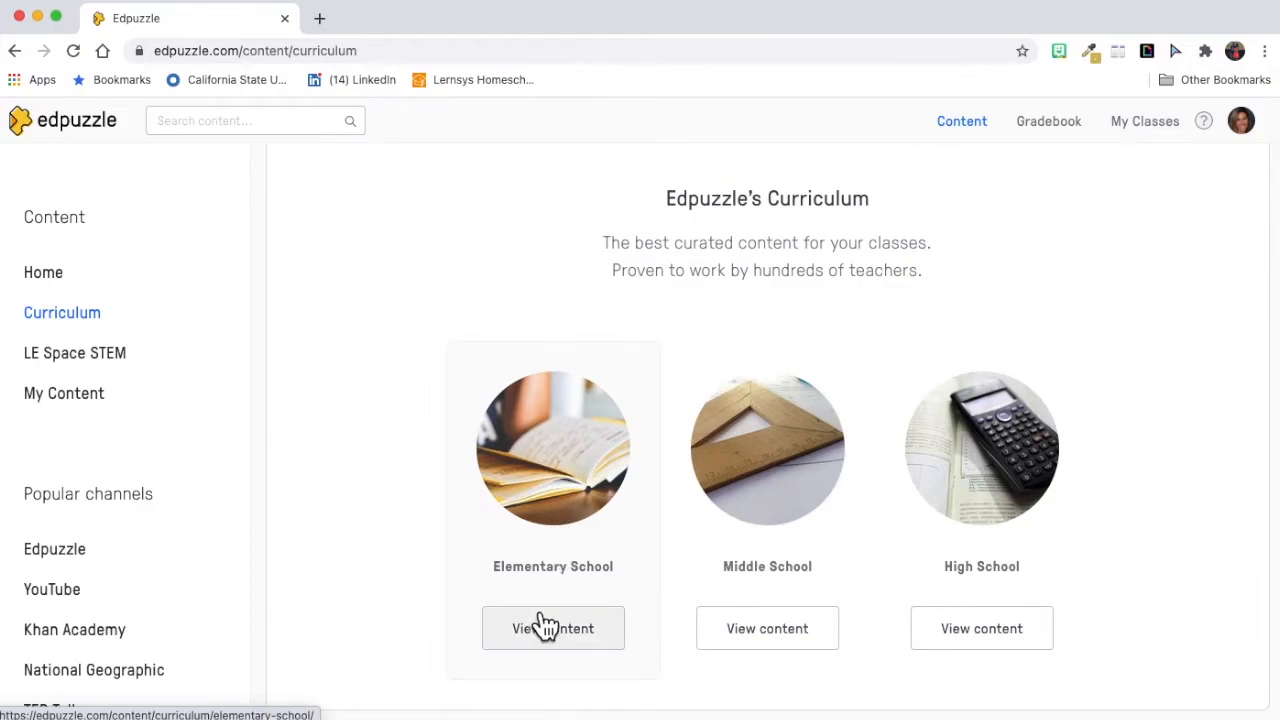
click(104, 368)
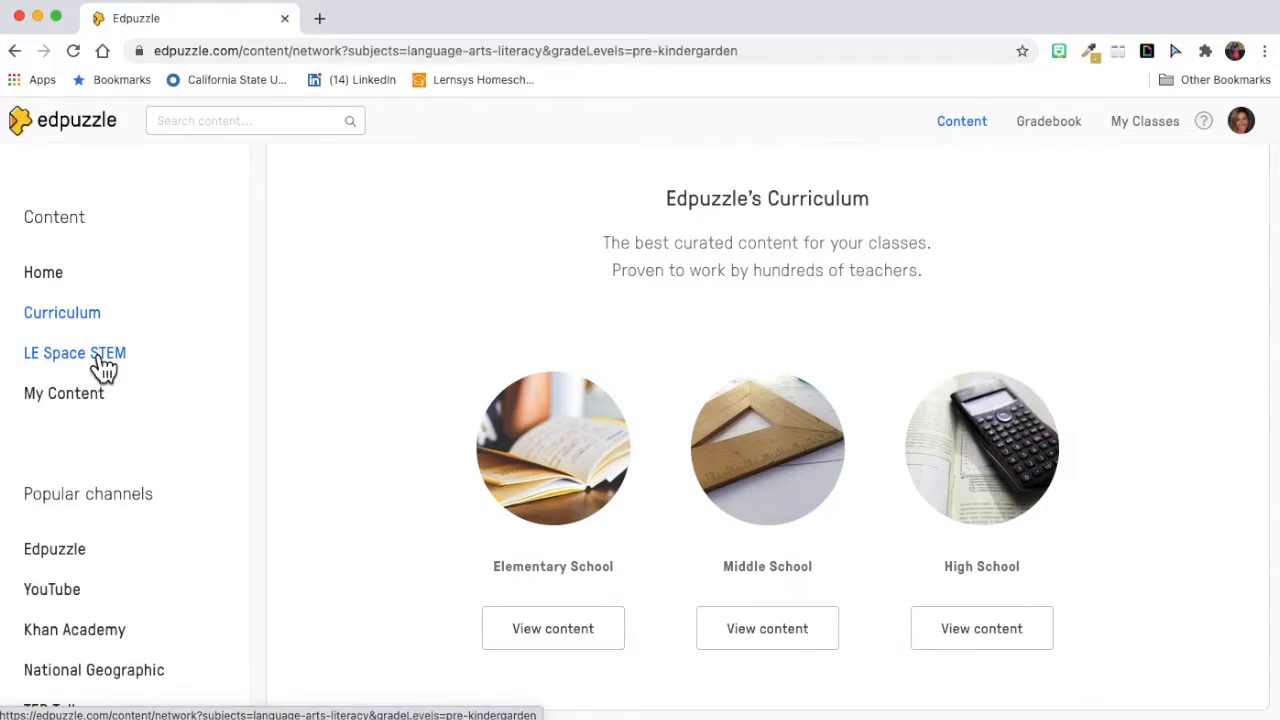
scroll(545, 414, down, 1)
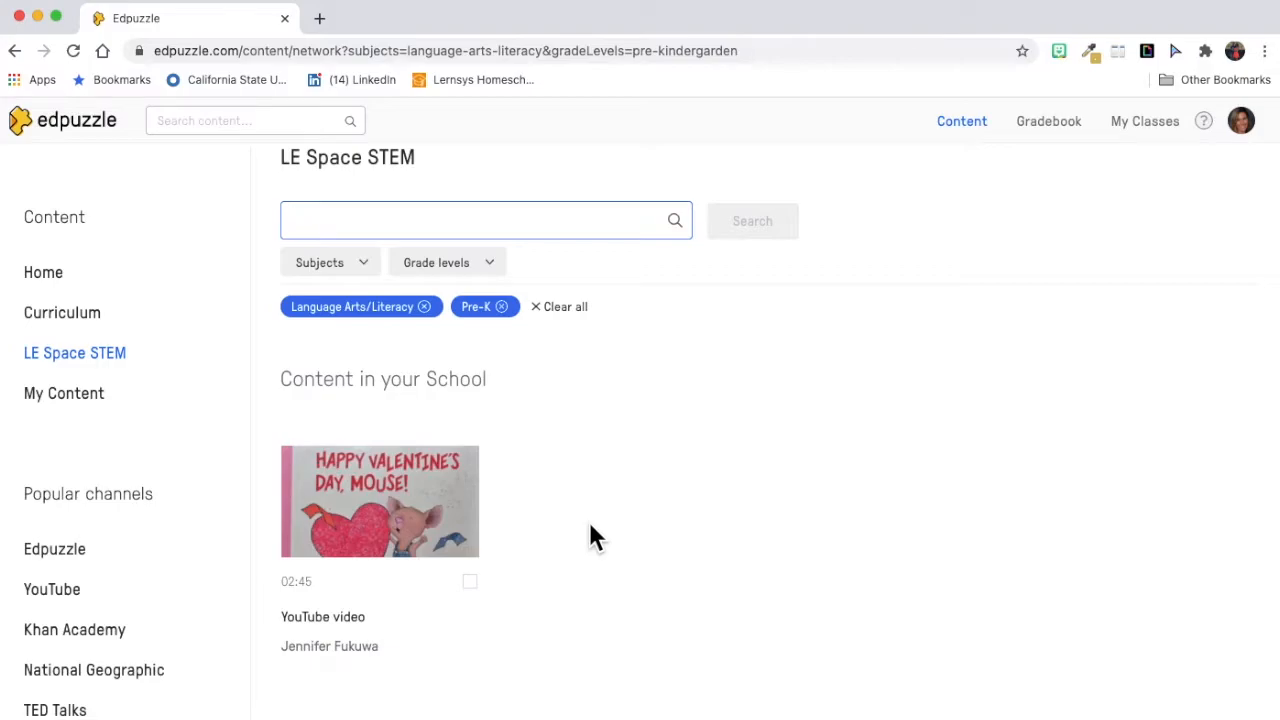
Step: View the videos saved in My Content and look through the list of popular channels
click(46, 396)
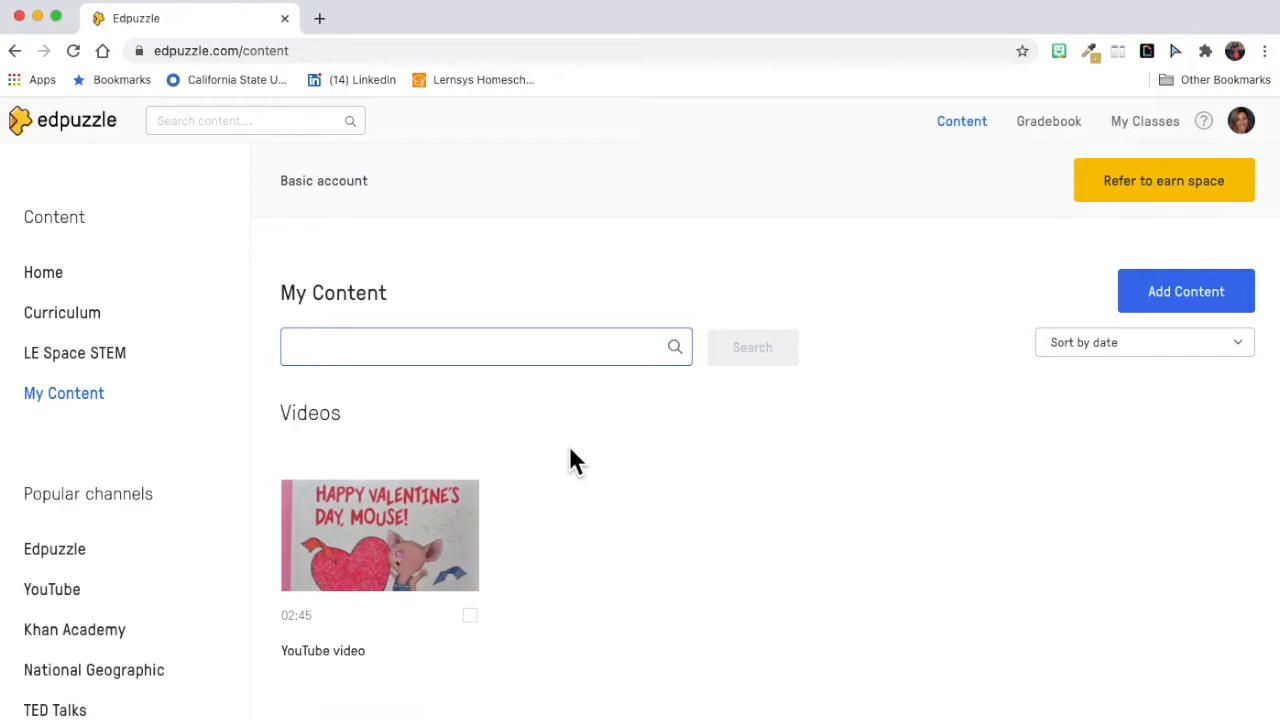
scroll(569, 449, down, 1)
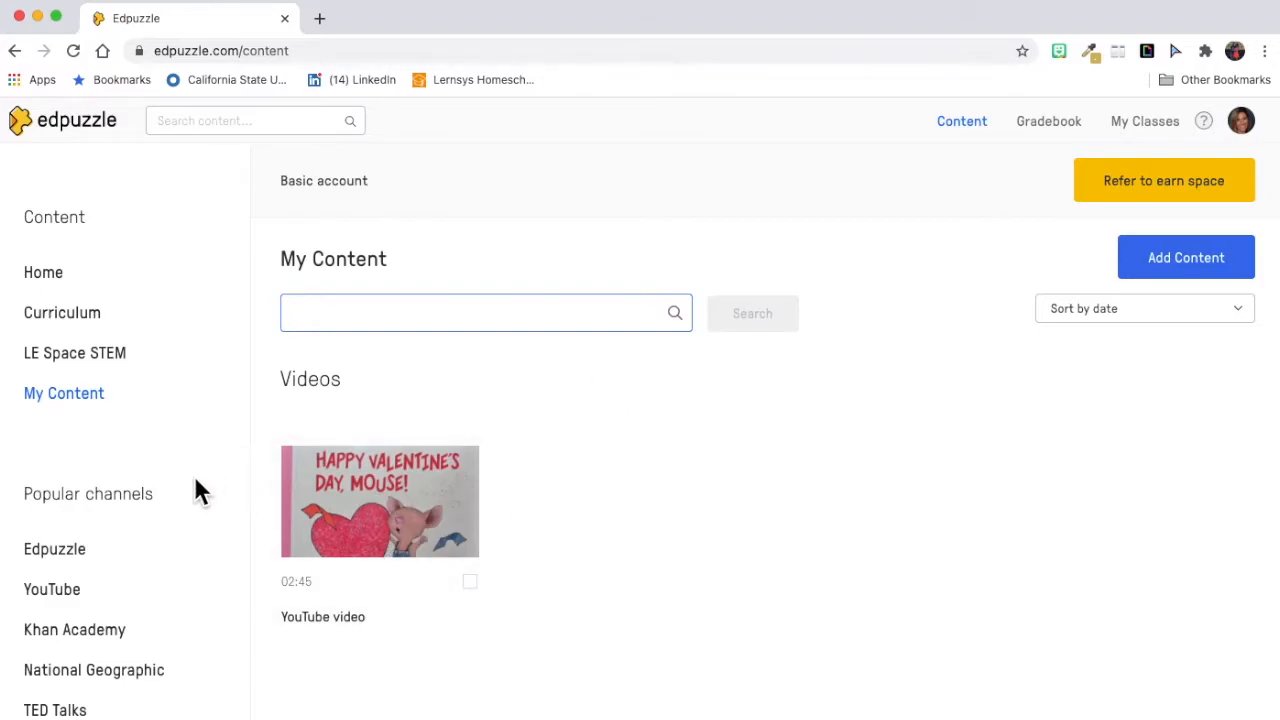
scroll(196, 484, down, 3)
scroll(197, 482, down, 1)
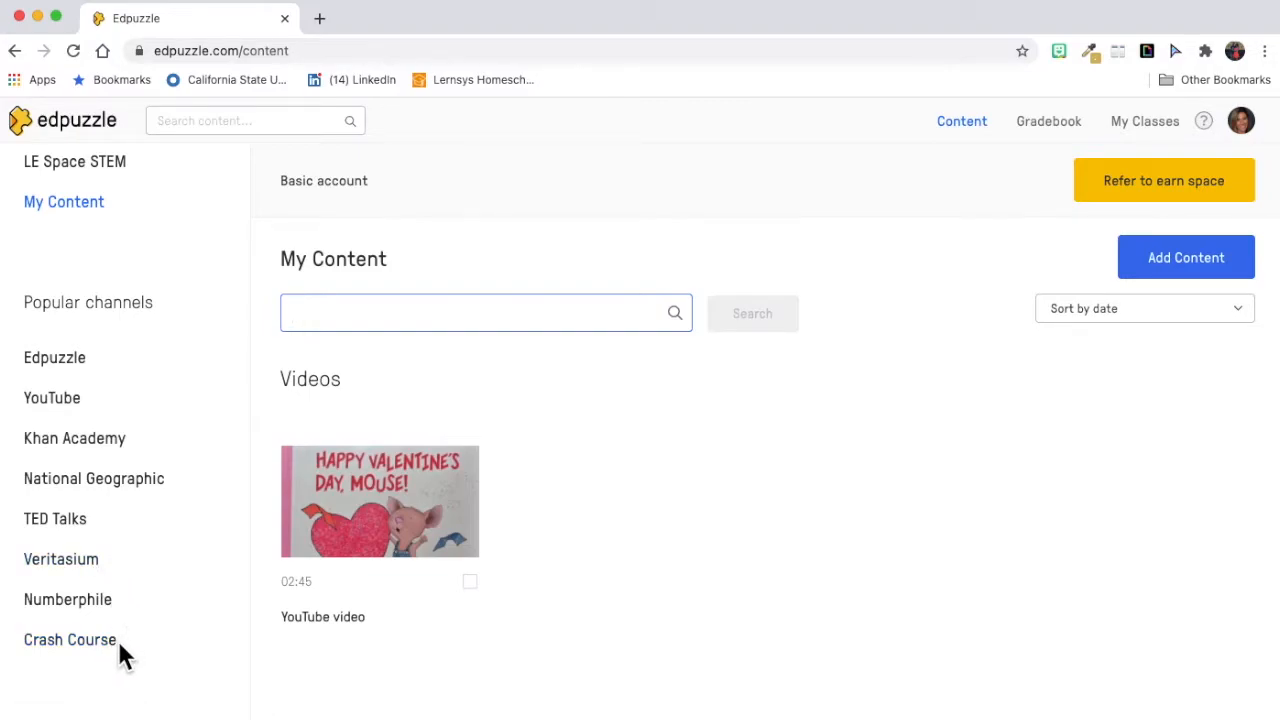
Step: Open the Edpuzzle channel and examine its subject, grade level and country filter options
click(80, 362)
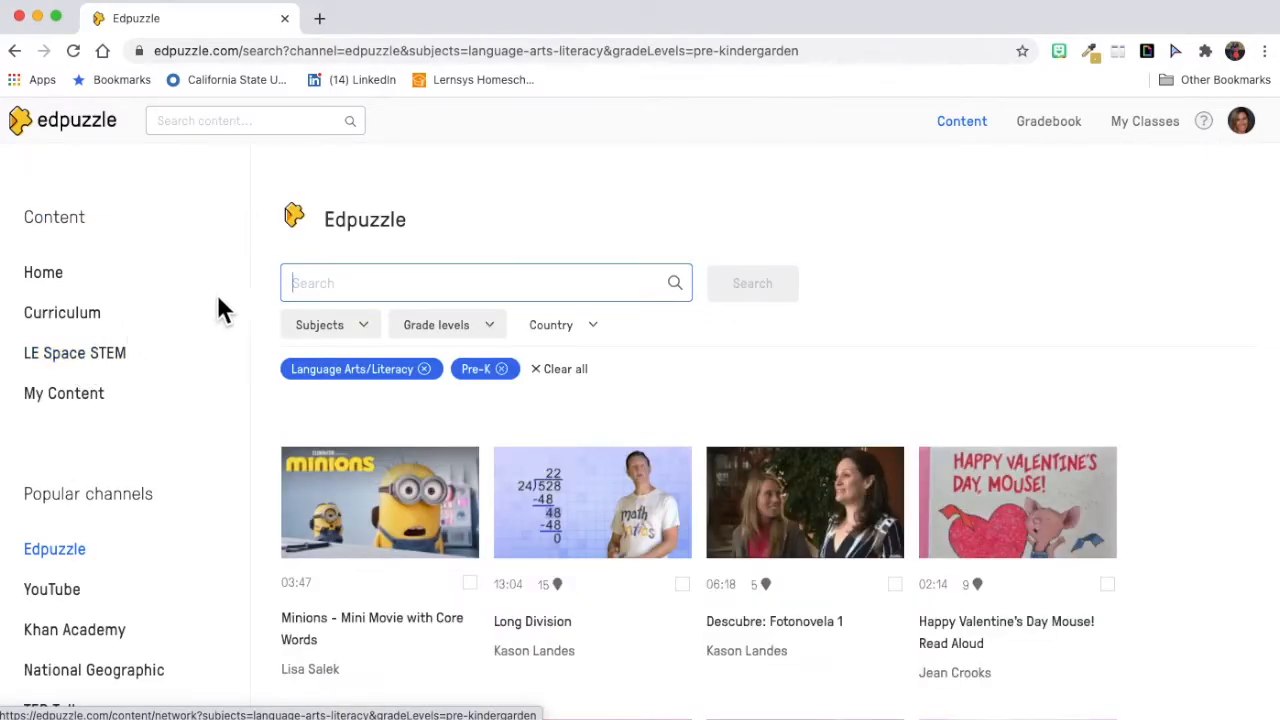
click(345, 338)
scroll(352, 494, down, 3)
scroll(355, 495, up, 3)
click(471, 328)
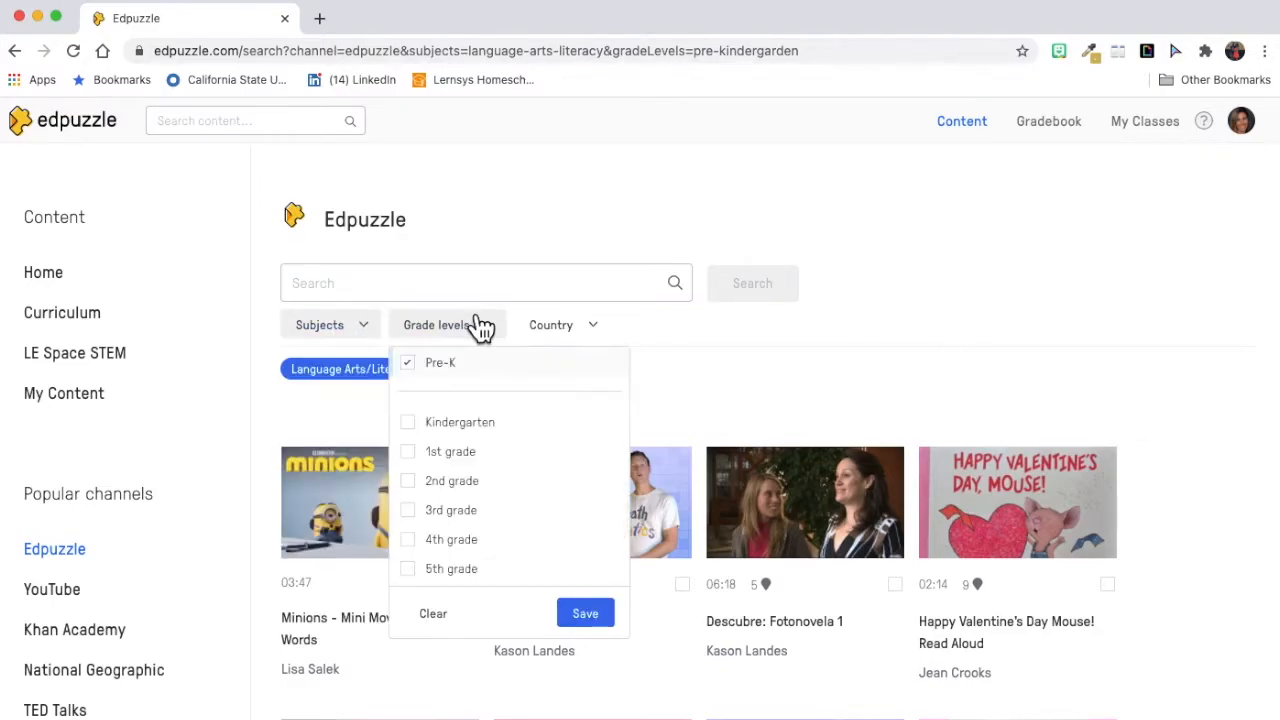
click(575, 322)
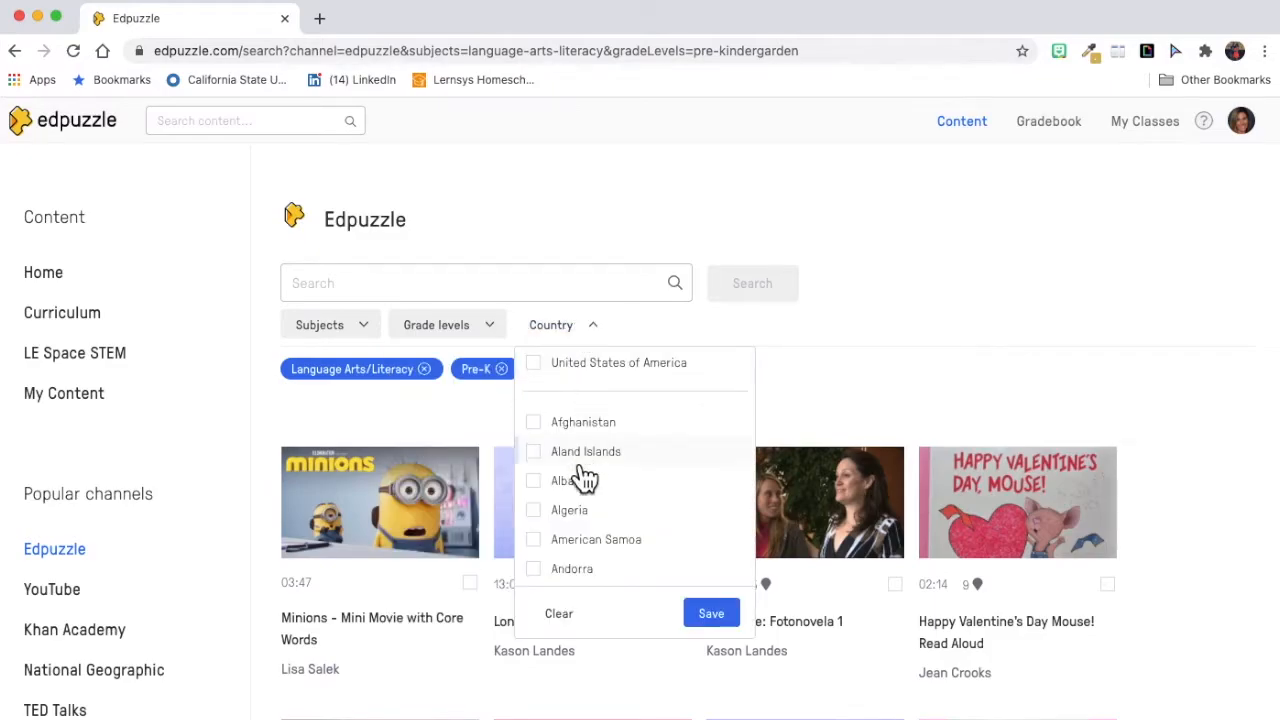
click(877, 310)
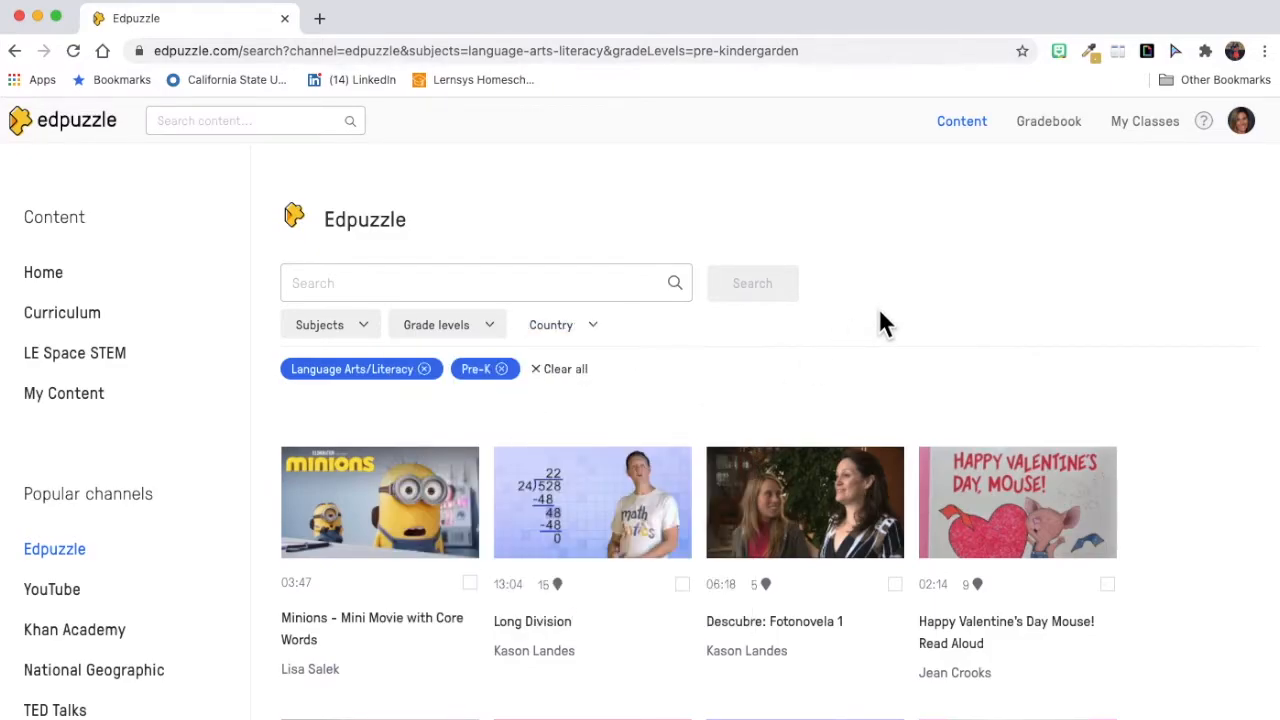
Step: Find "Happy Valentine's Day Mouse! Read Aloud" in the Edpuzzle channel results and copy it to the own content
scroll(975, 595, down, 1)
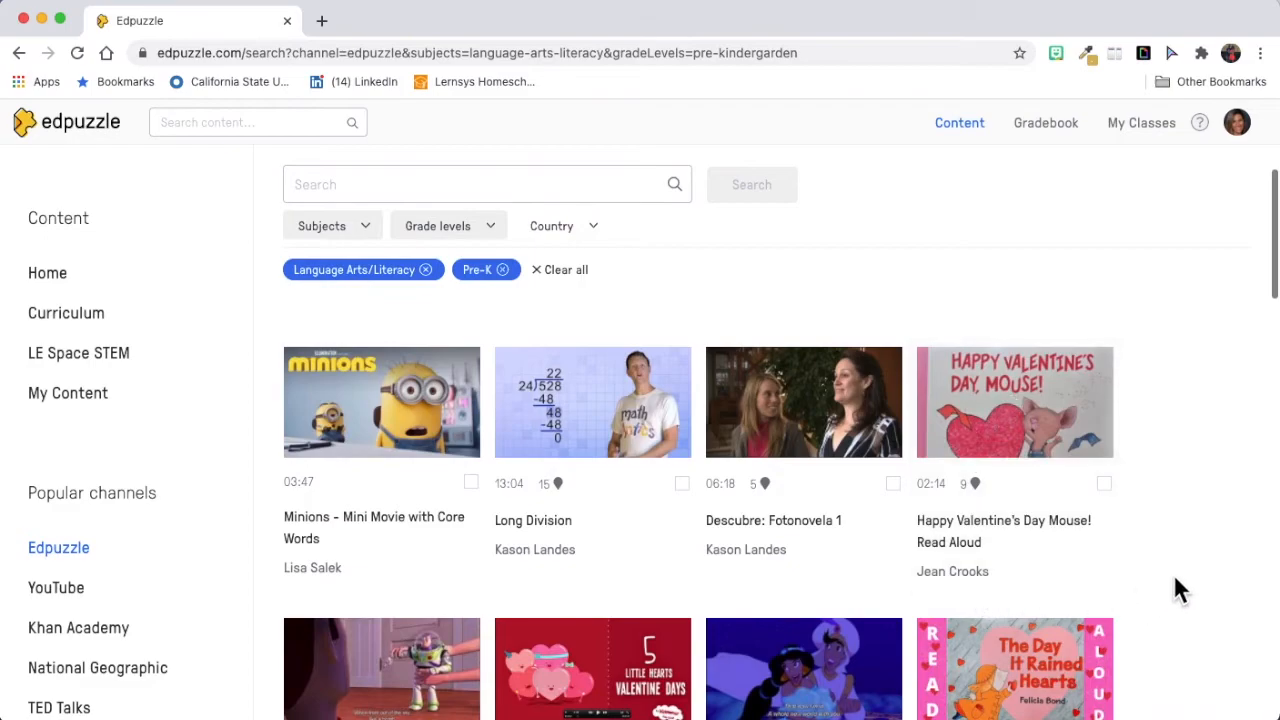
scroll(1175, 590, down, 2)
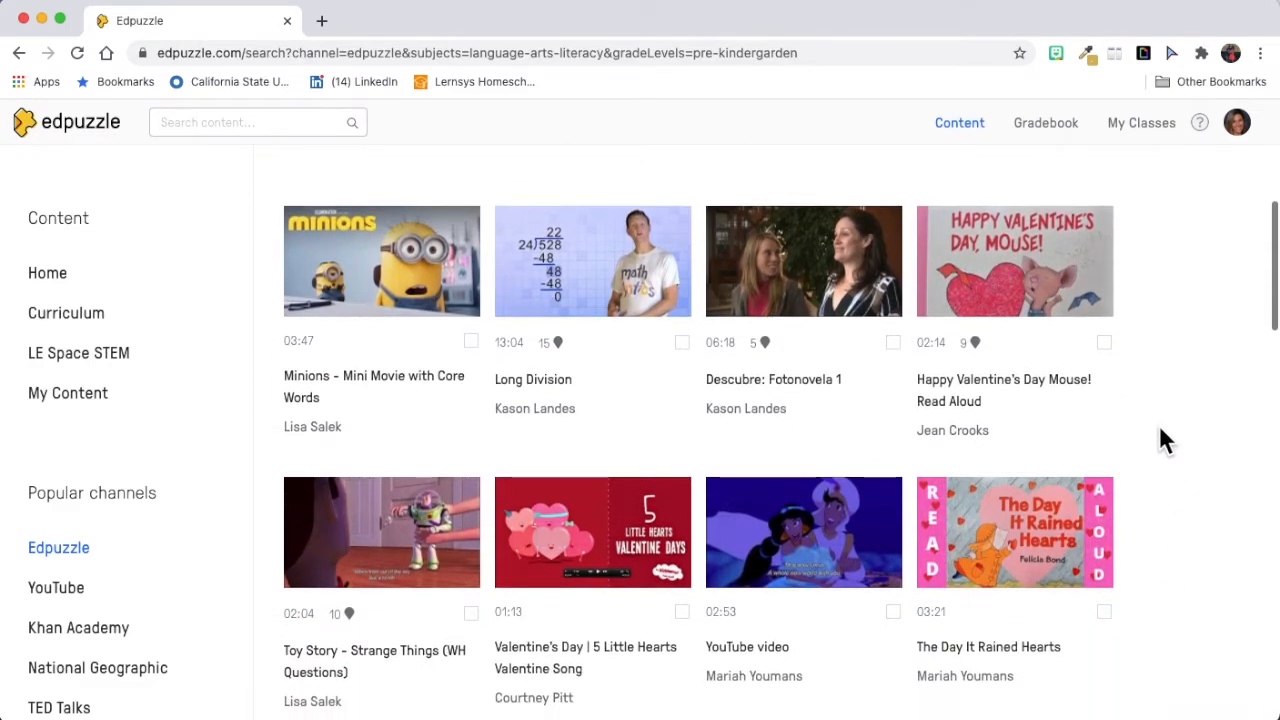
scroll(1176, 548, down, 1)
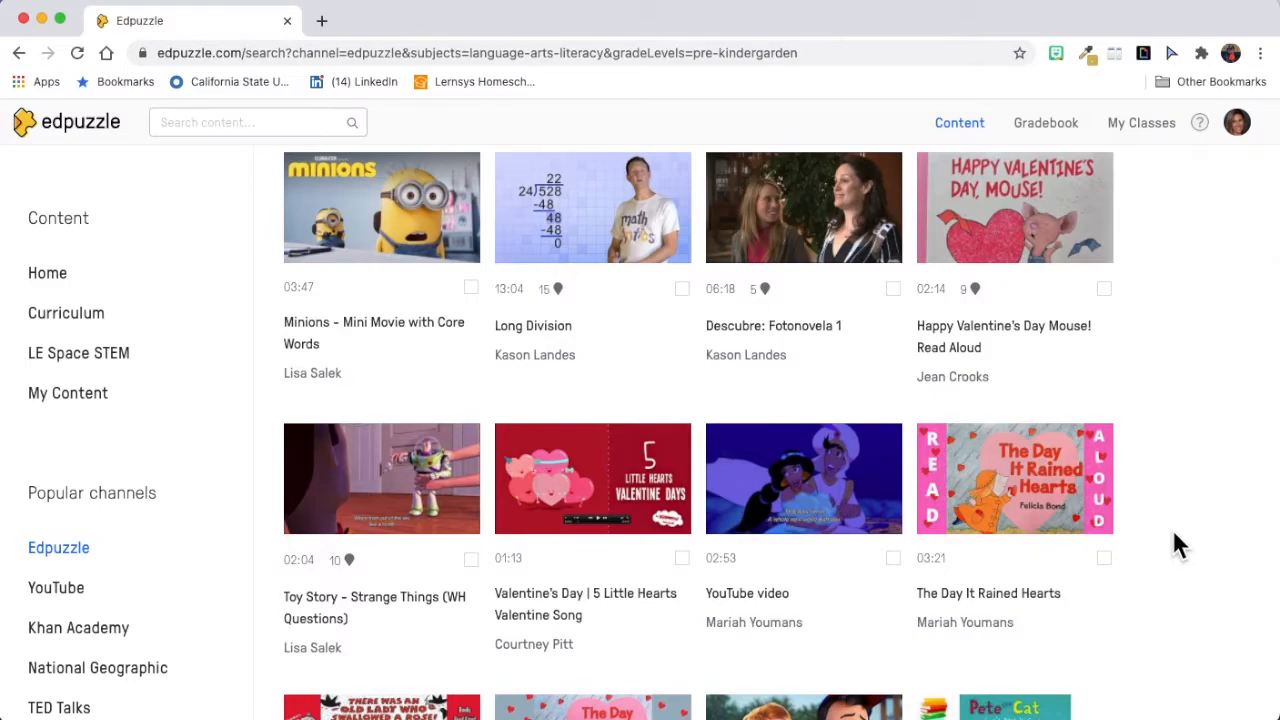
scroll(1171, 527, up, 2)
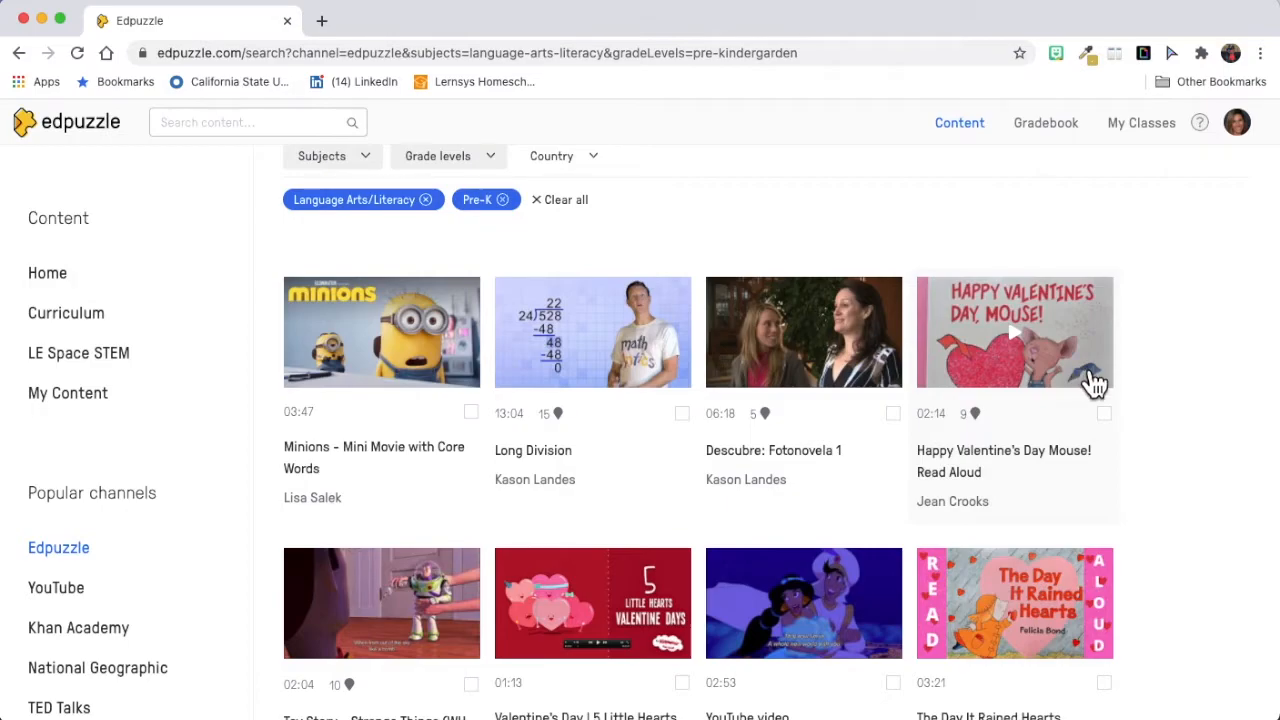
click(1104, 413)
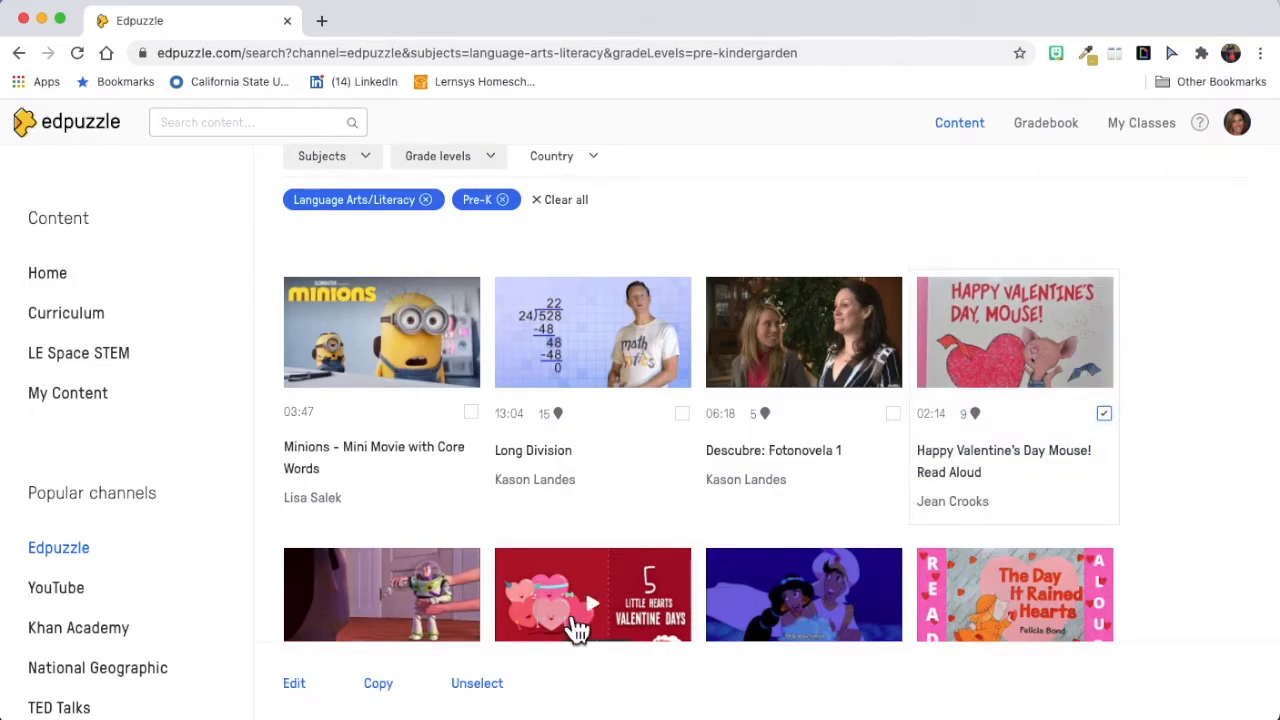
click(376, 685)
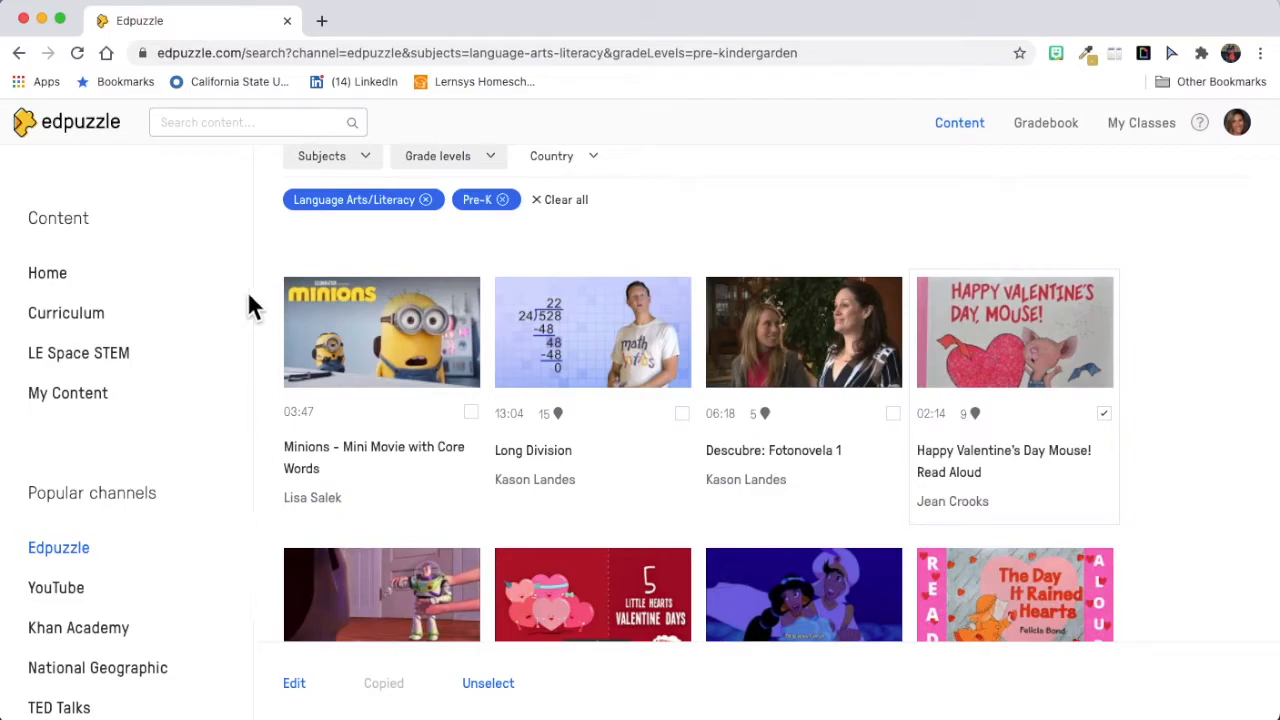
Step: Open the 02:45 video titled "YouTube video" from My Content and look over its page
click(66, 398)
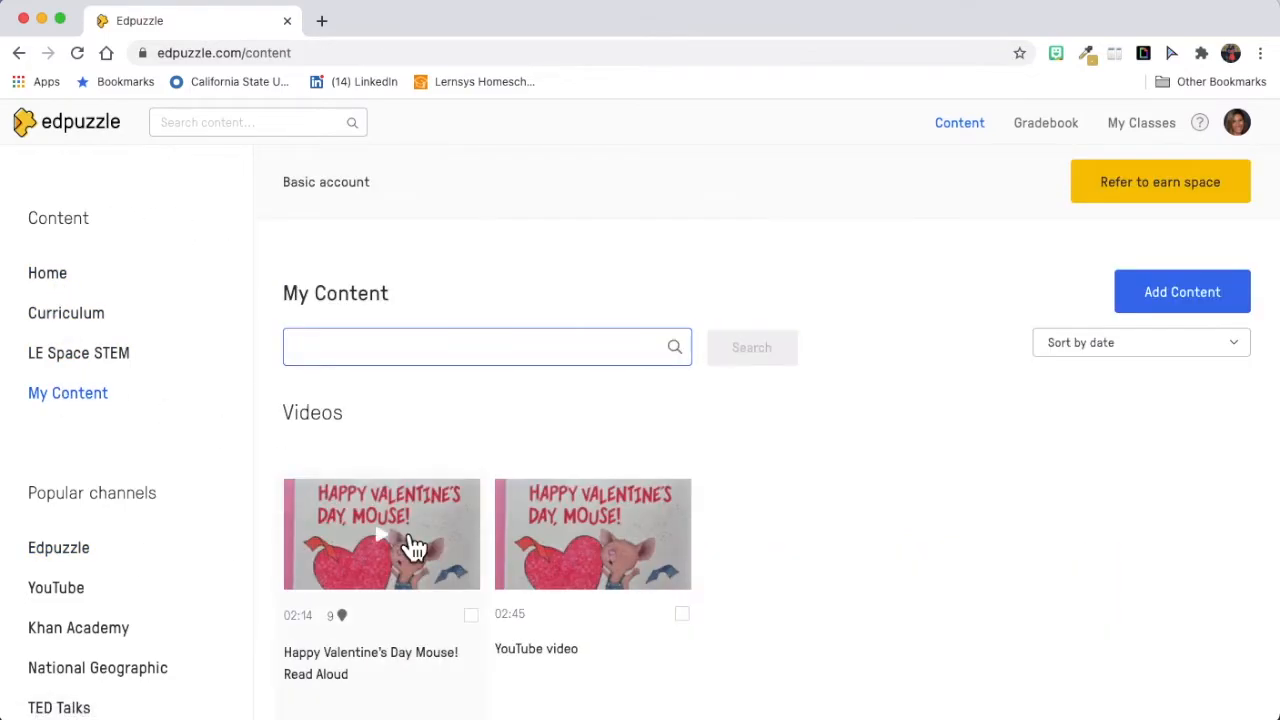
scroll(637, 560, down, 1)
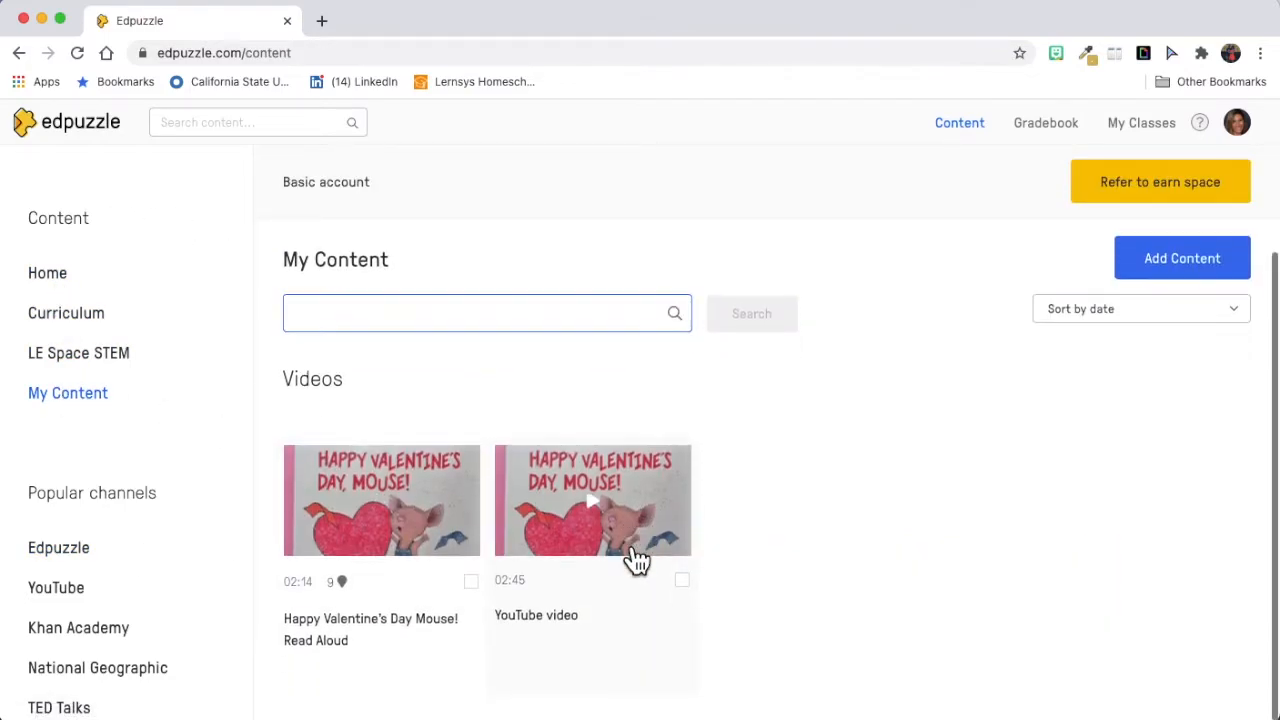
click(683, 530)
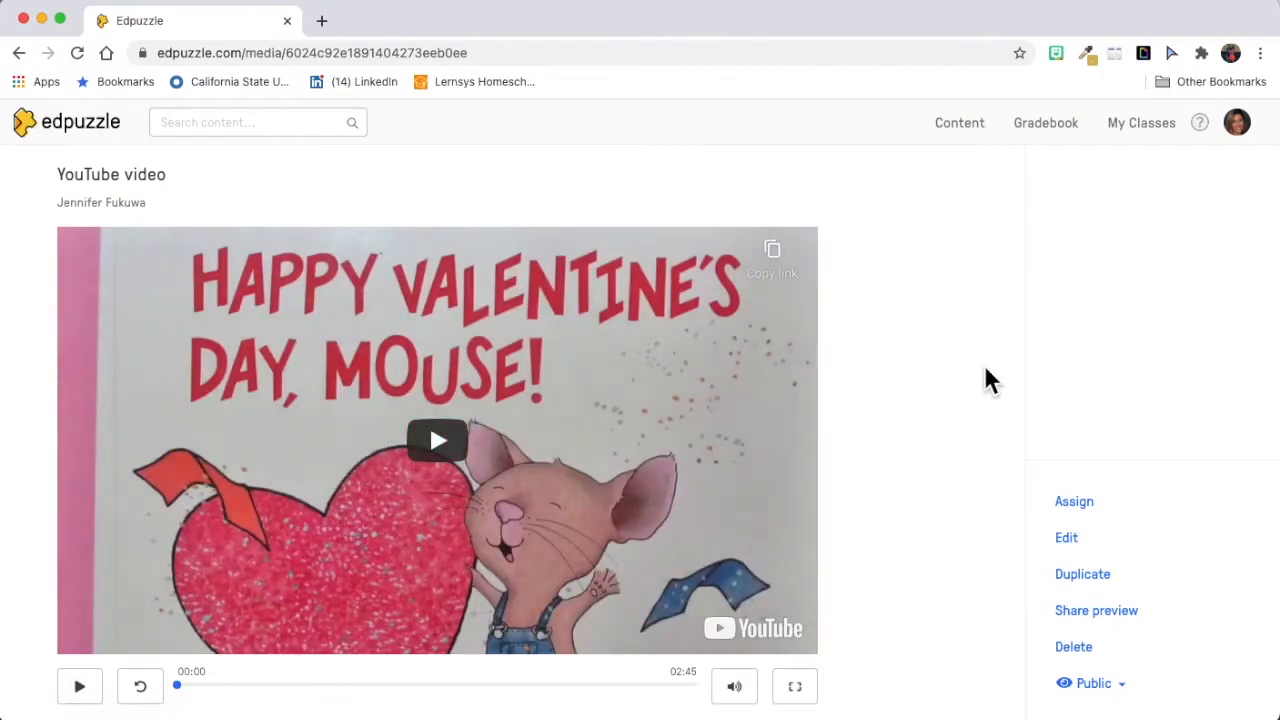
scroll(991, 372, down, 1)
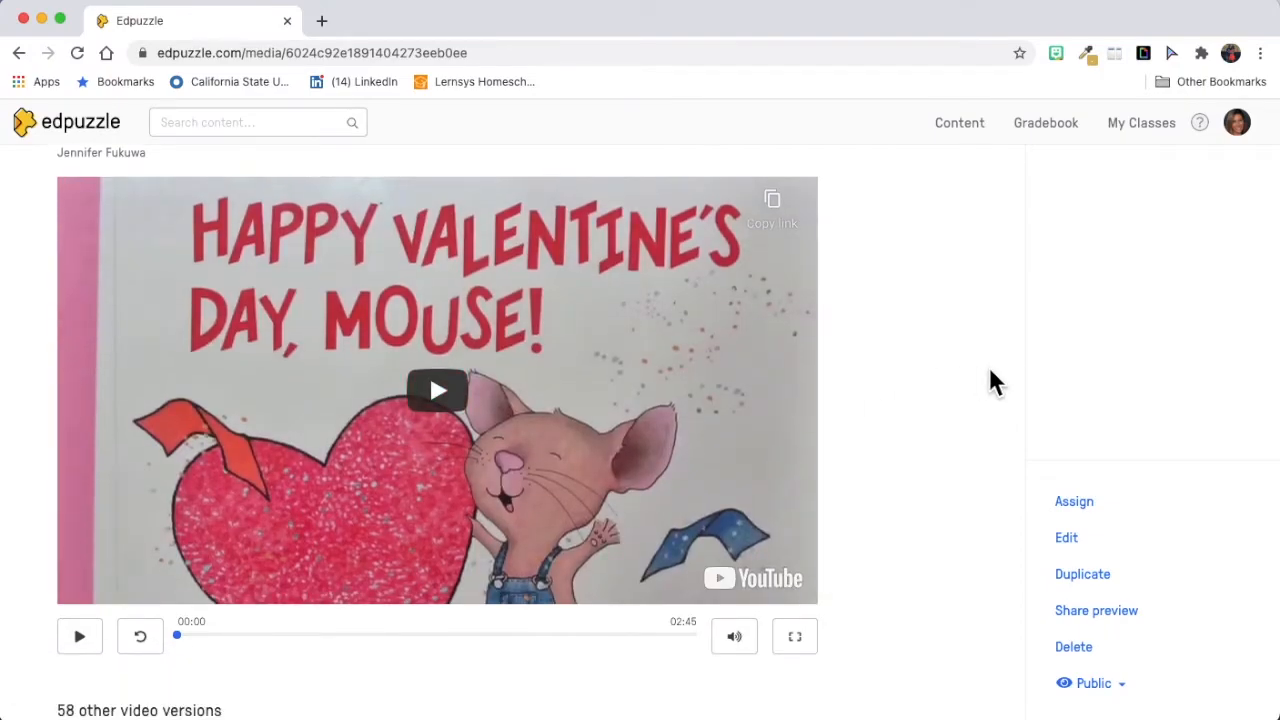
scroll(991, 372, up, 1)
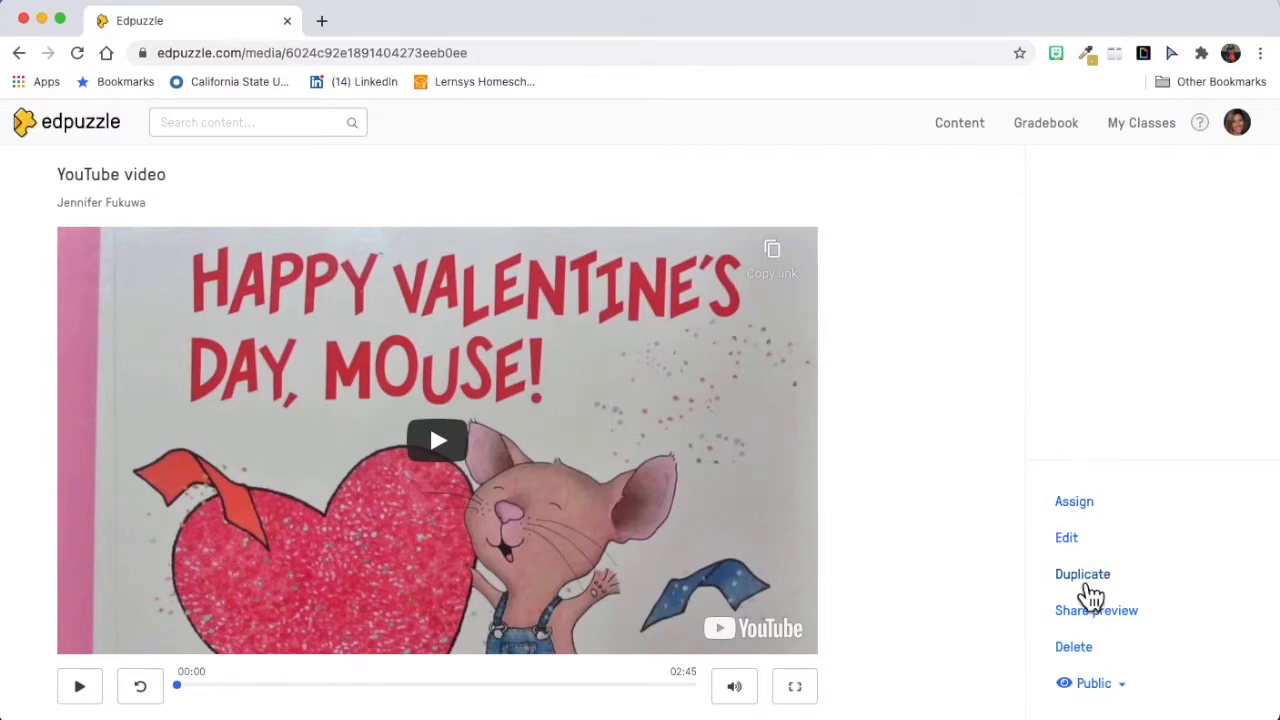
Step: Open the video for editing and view its Cut and Voiceover tools
click(1068, 540)
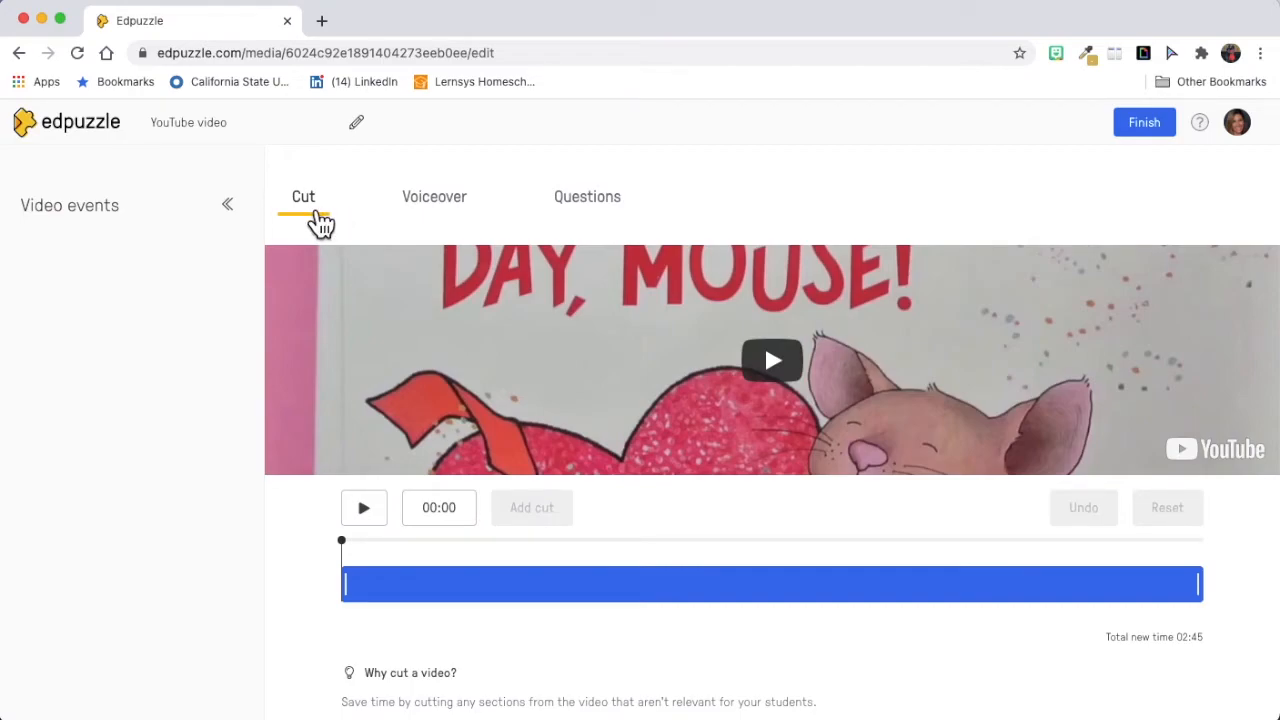
scroll(423, 443, down, 1)
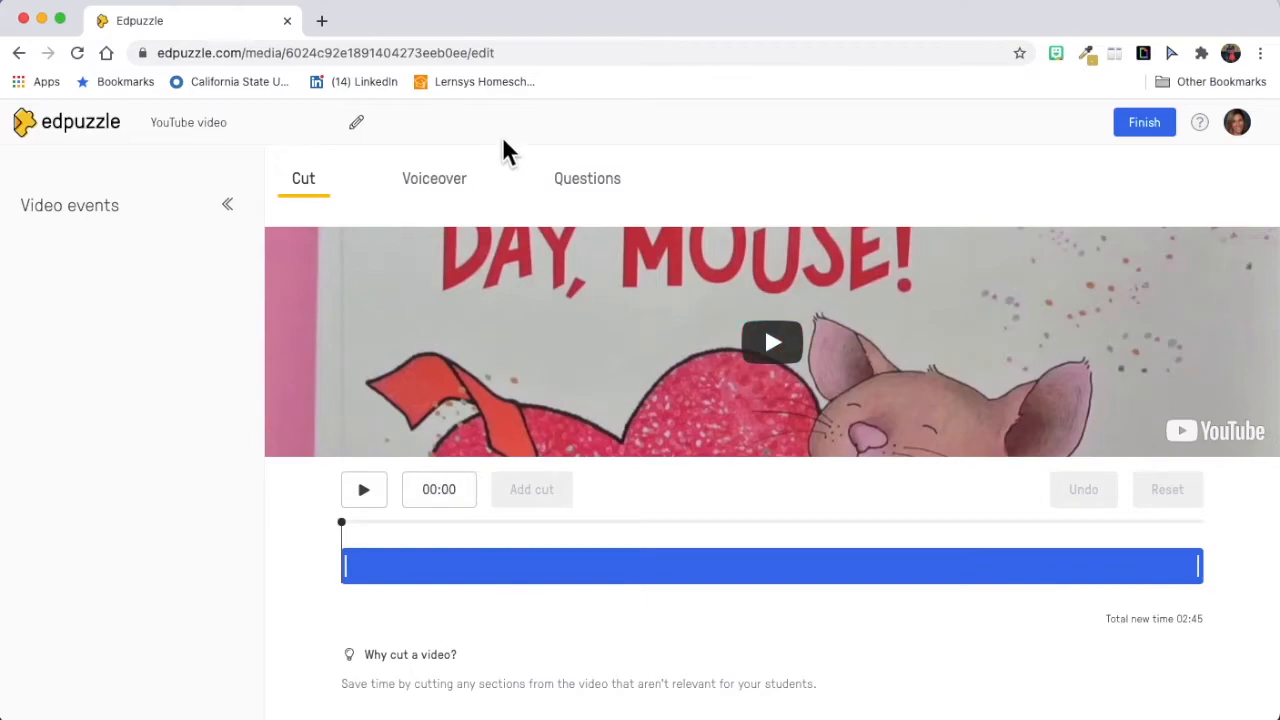
click(434, 178)
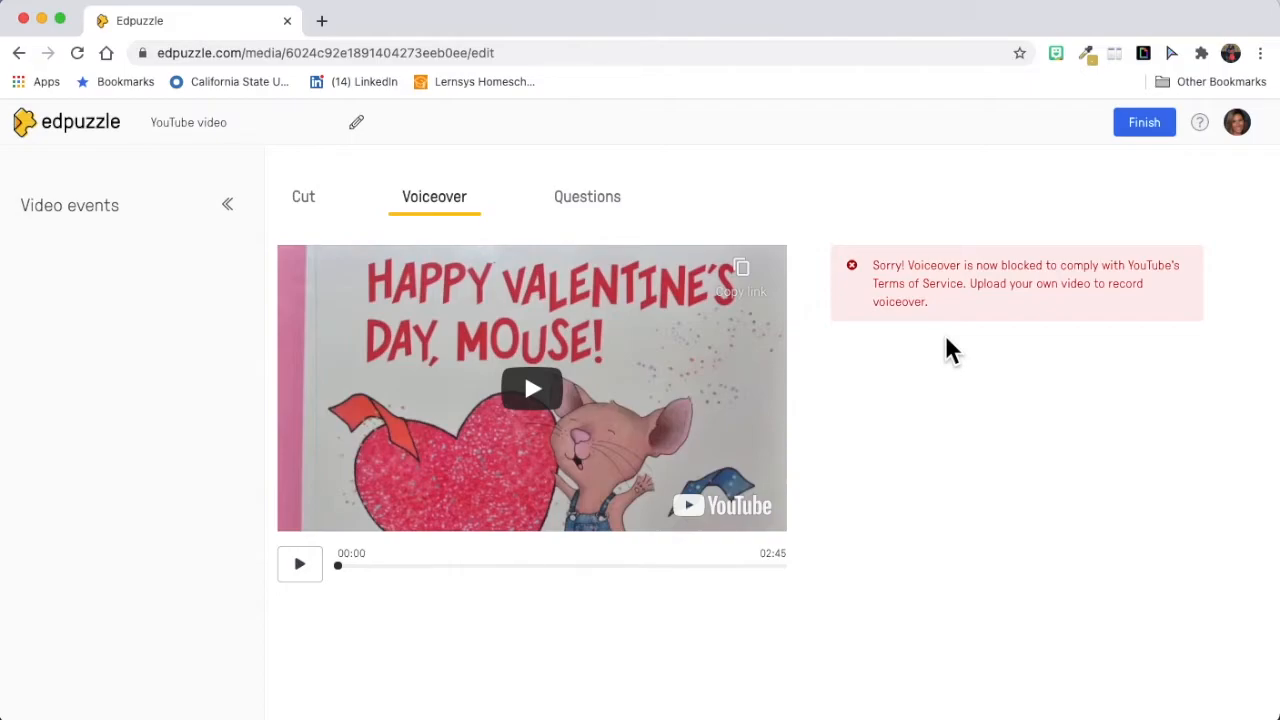
Step: Open the question tools and look over the multiple-choice, open-ended and note forms
click(588, 200)
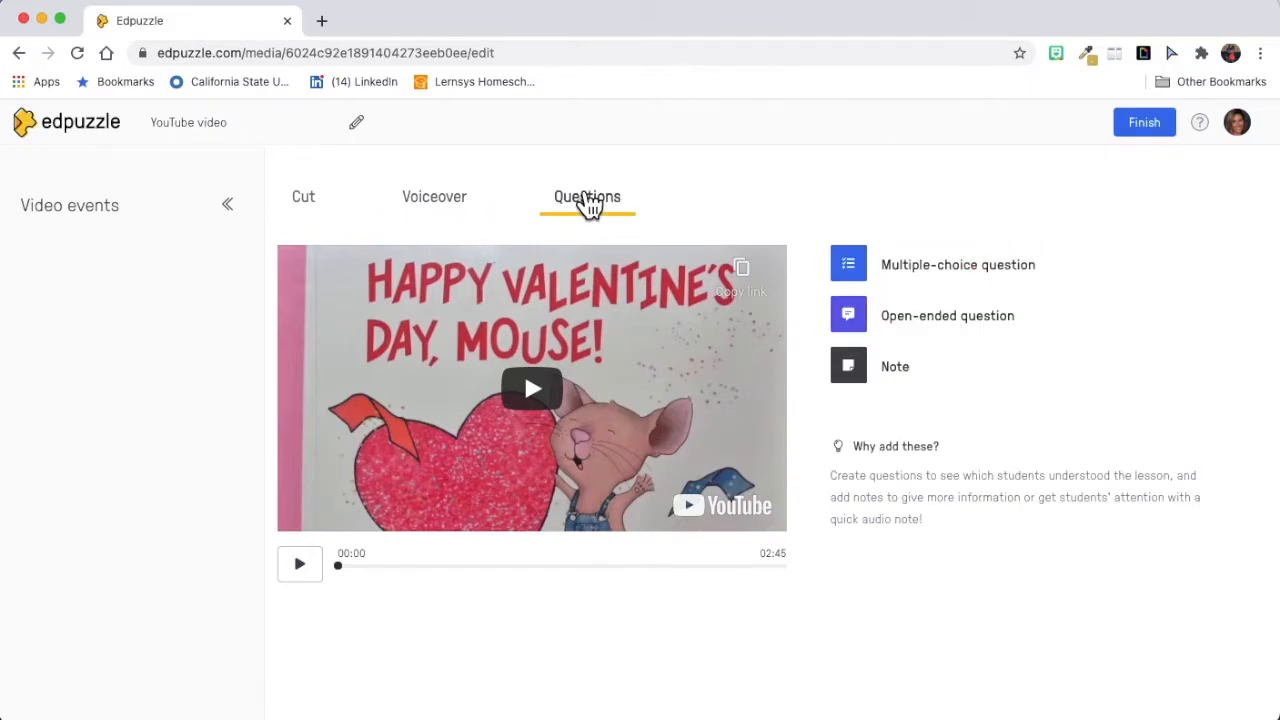
click(866, 268)
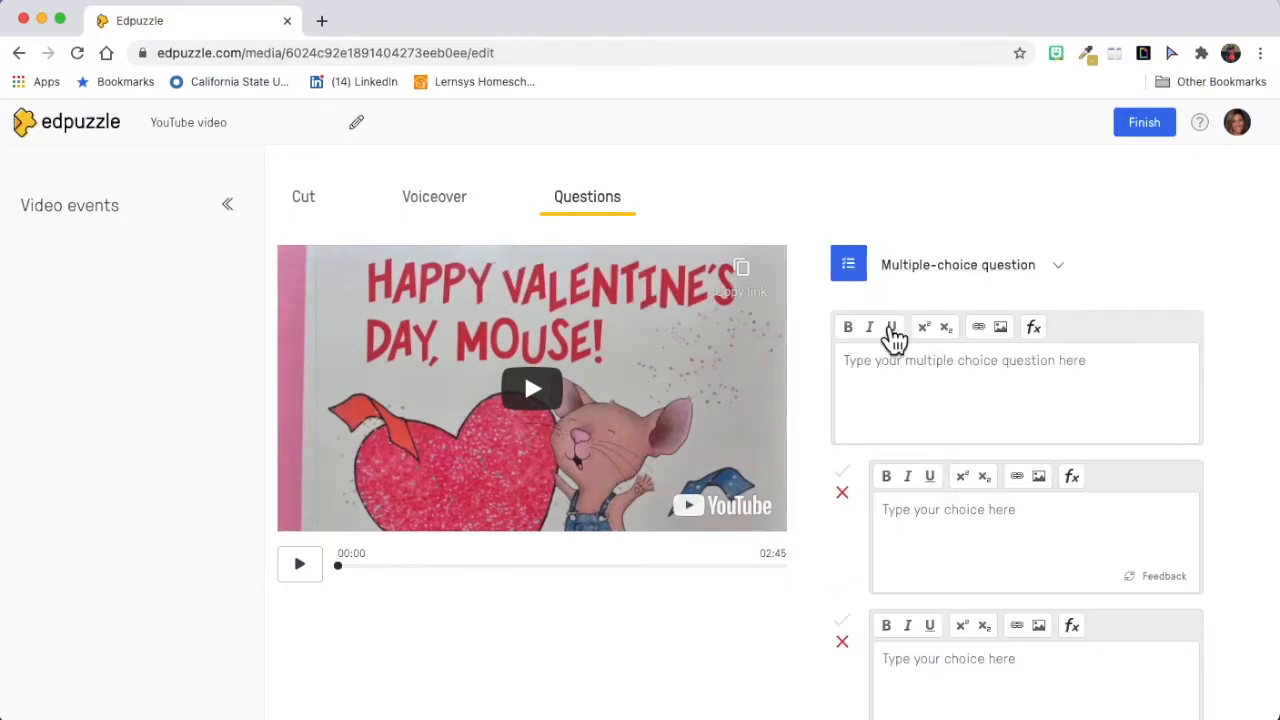
click(1060, 266)
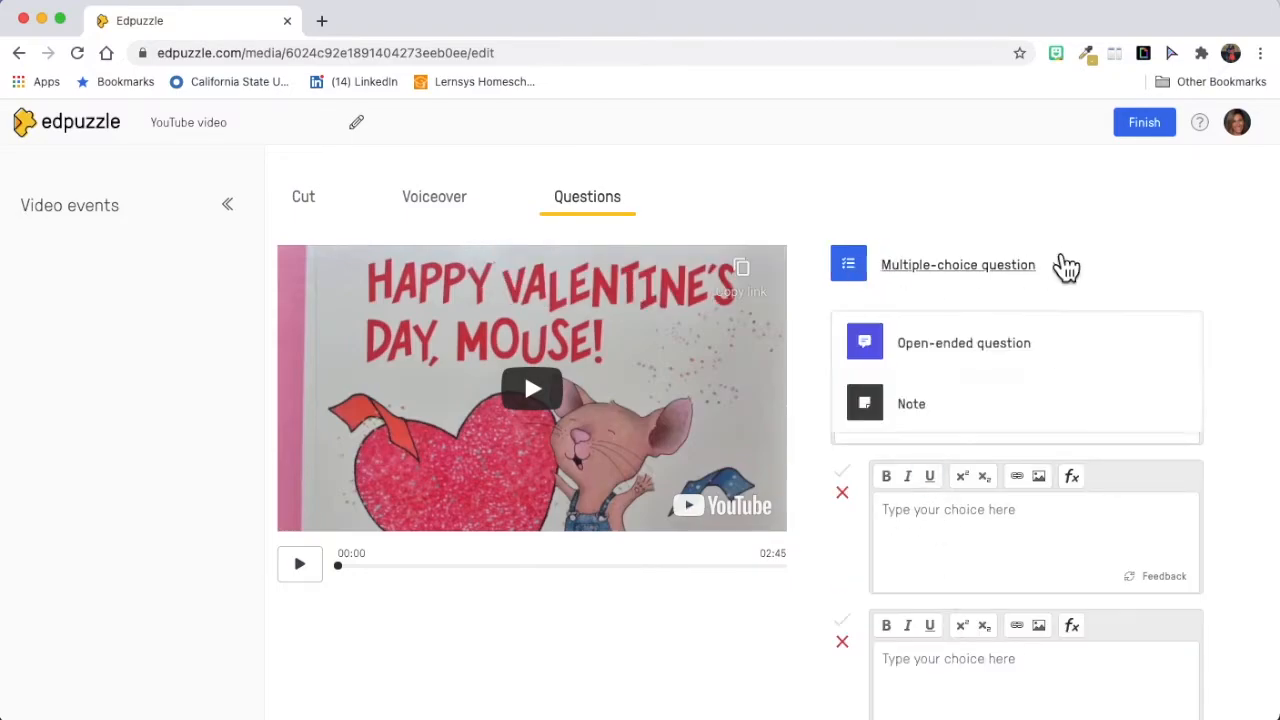
click(945, 345)
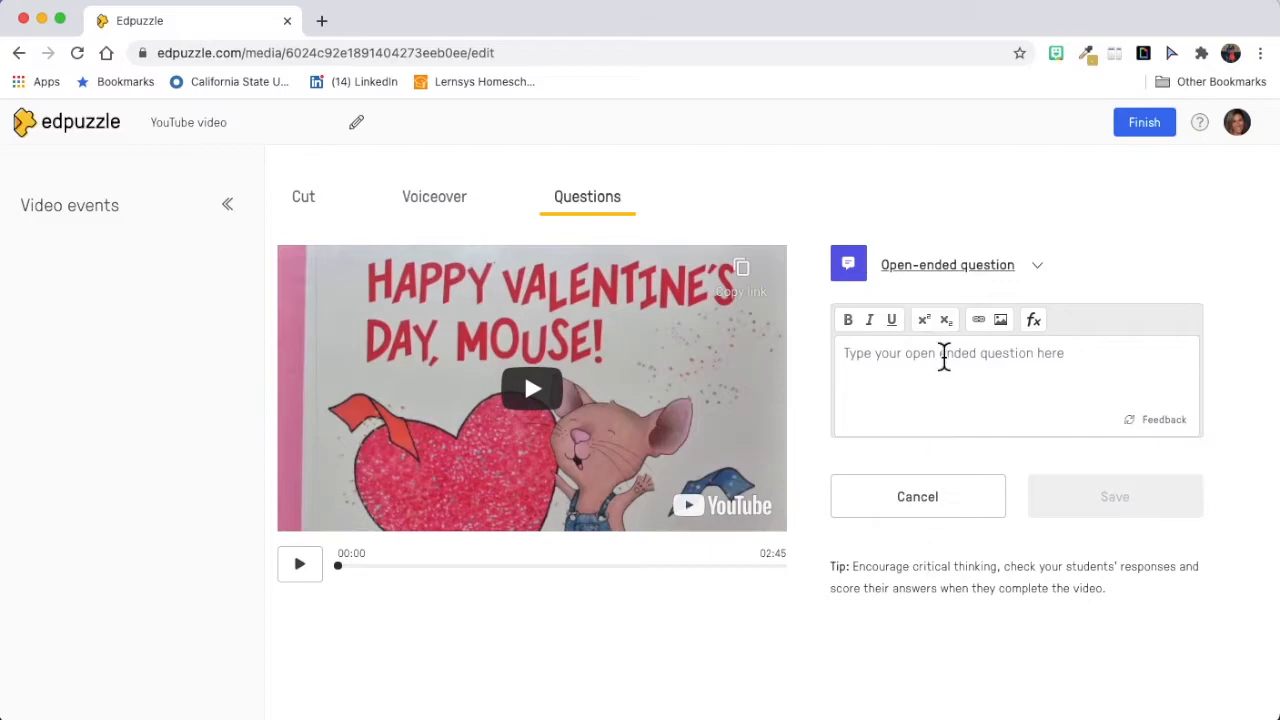
click(1045, 268)
click(900, 418)
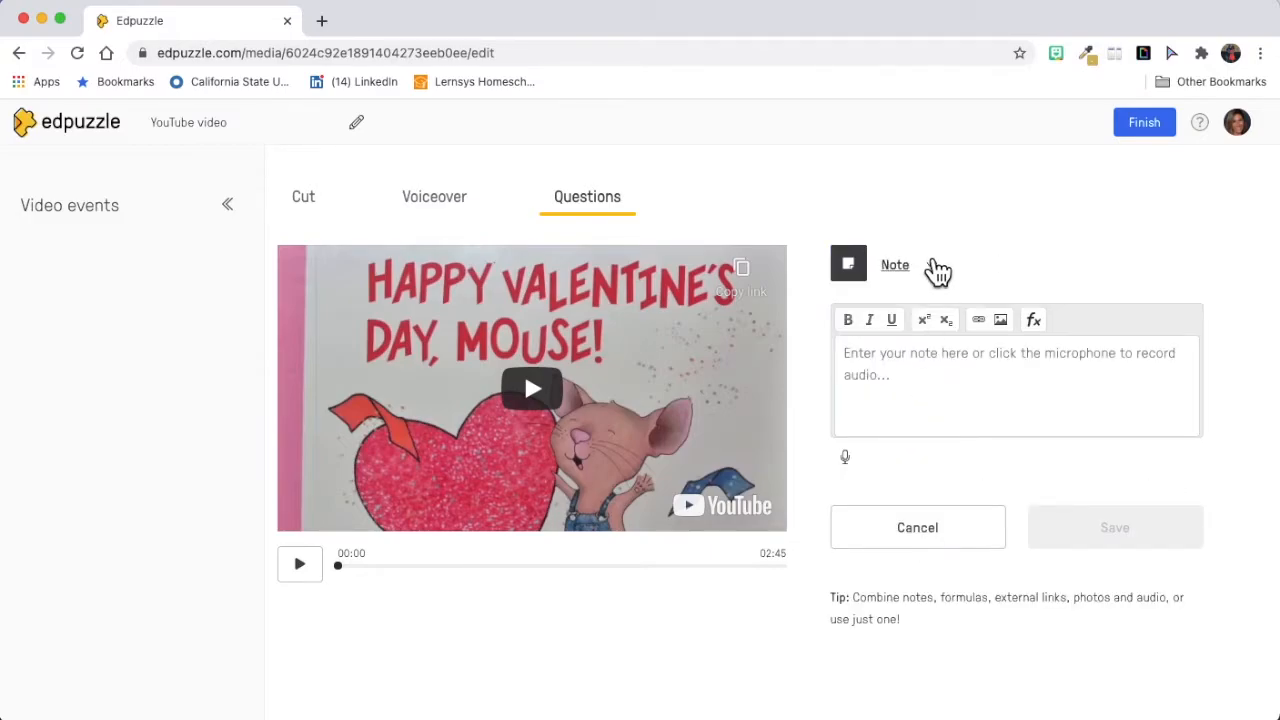
click(937, 266)
click(984, 210)
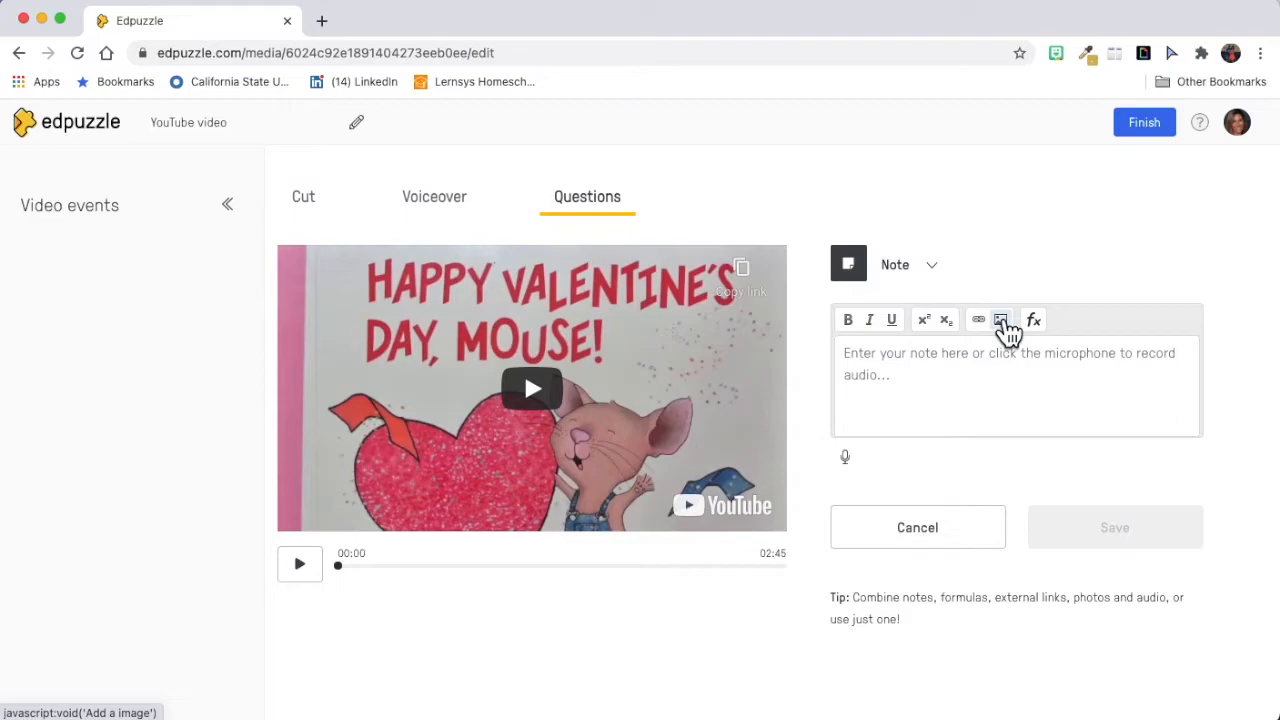
Step: Pause the video at 00:31 and save an open-ended question there reading "What is your favrorite part?"
click(299, 564)
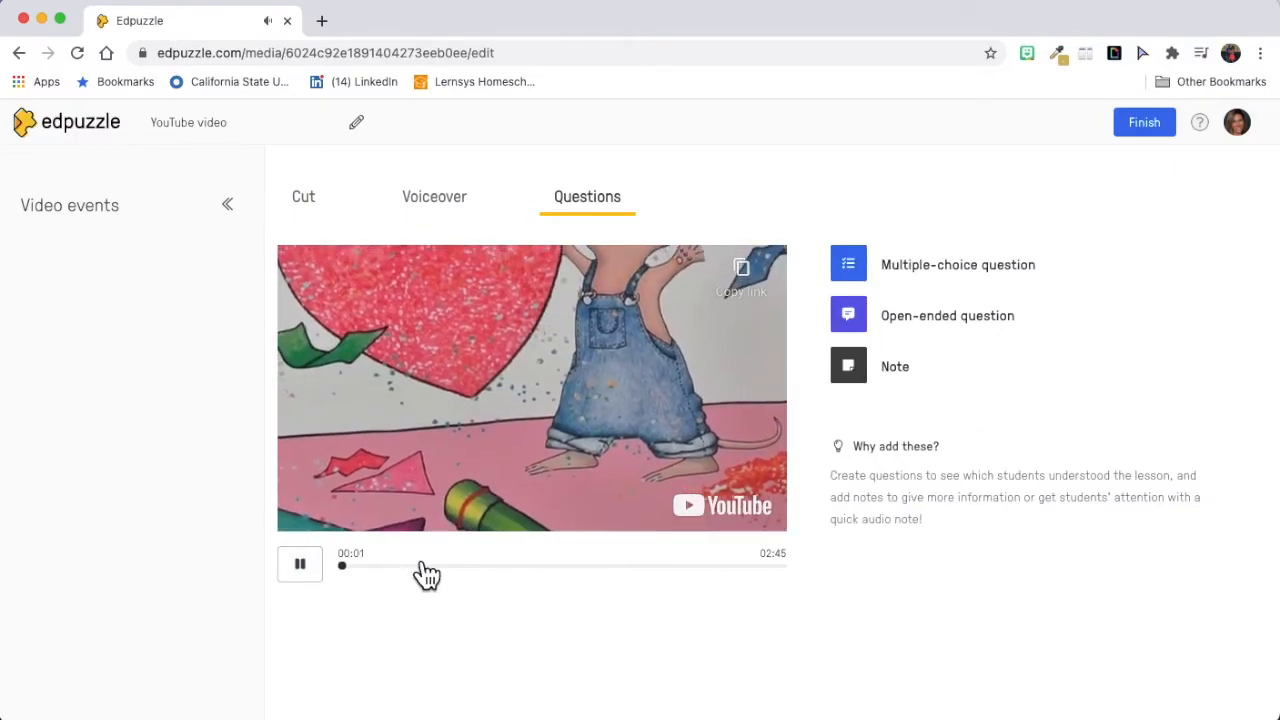
click(423, 567)
click(282, 566)
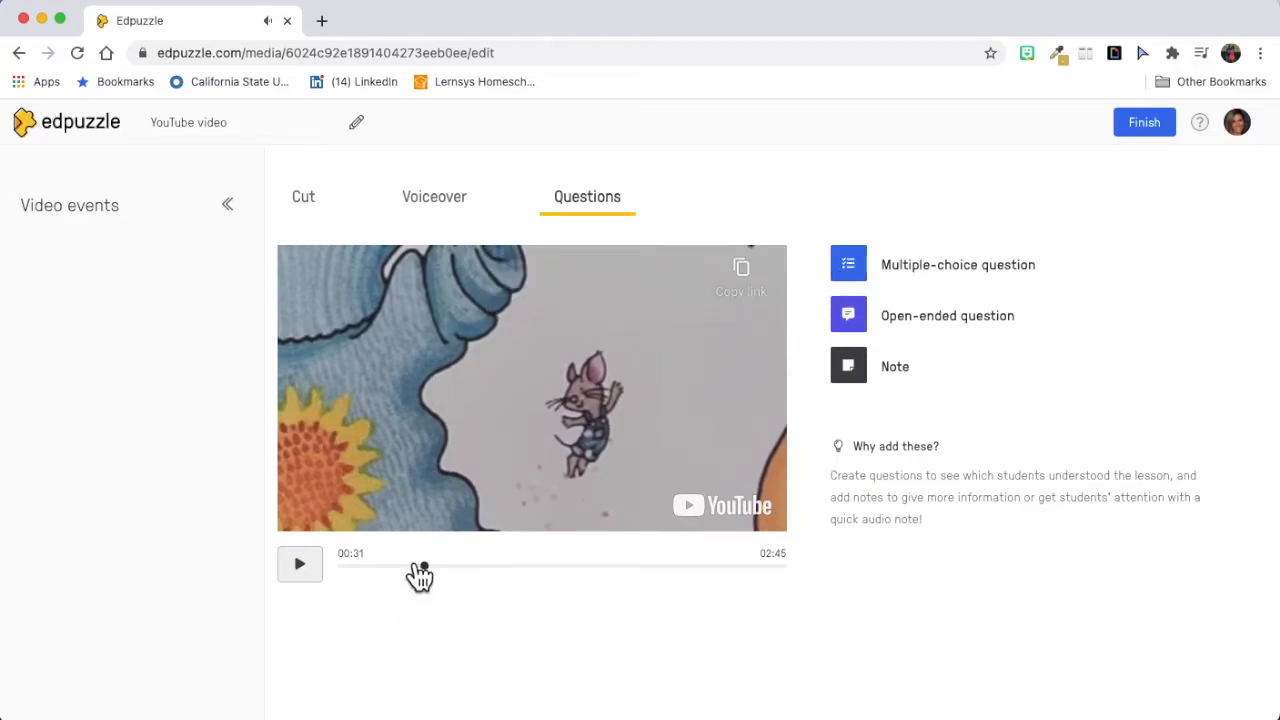
click(899, 318)
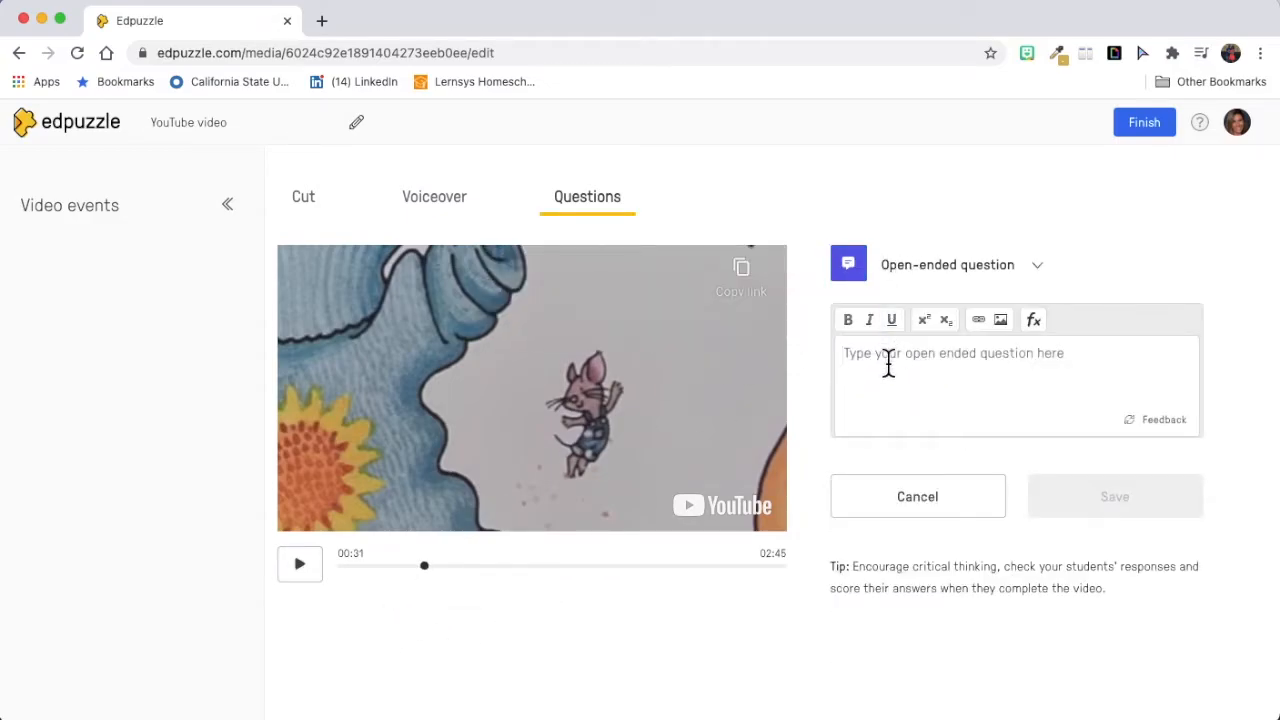
click(888, 362)
text(What i)
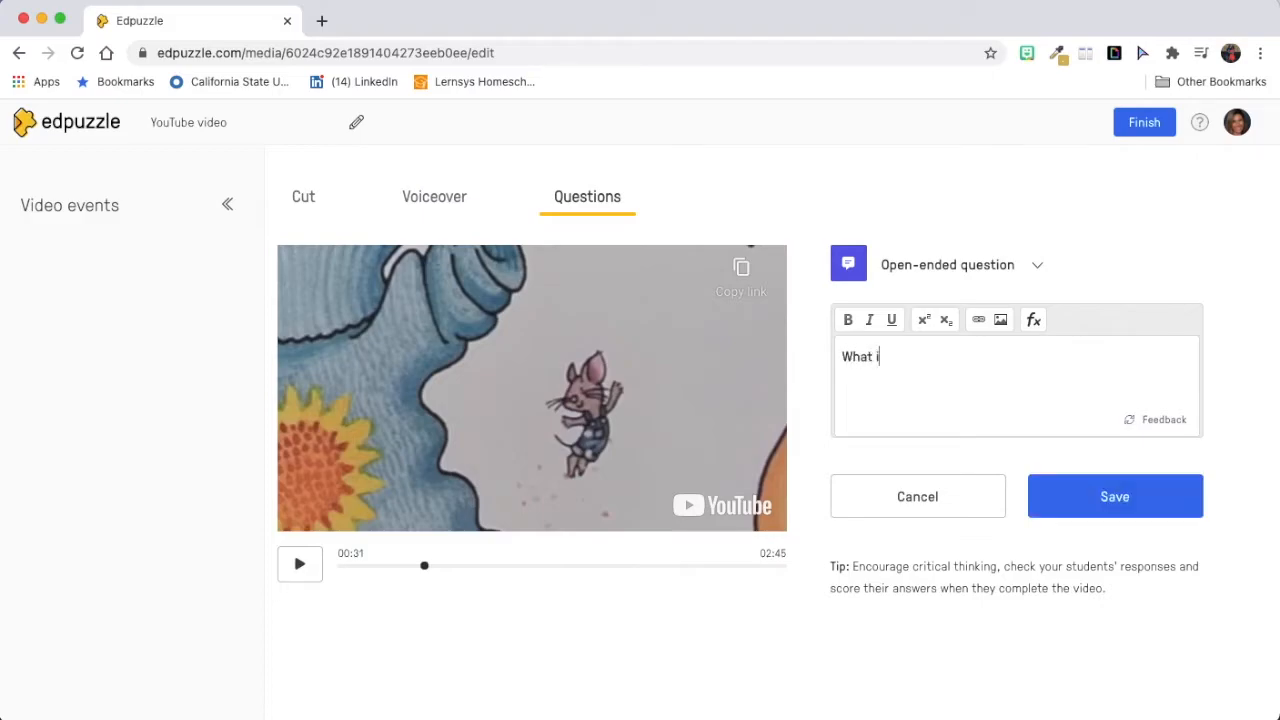
text(s your favroite part?)
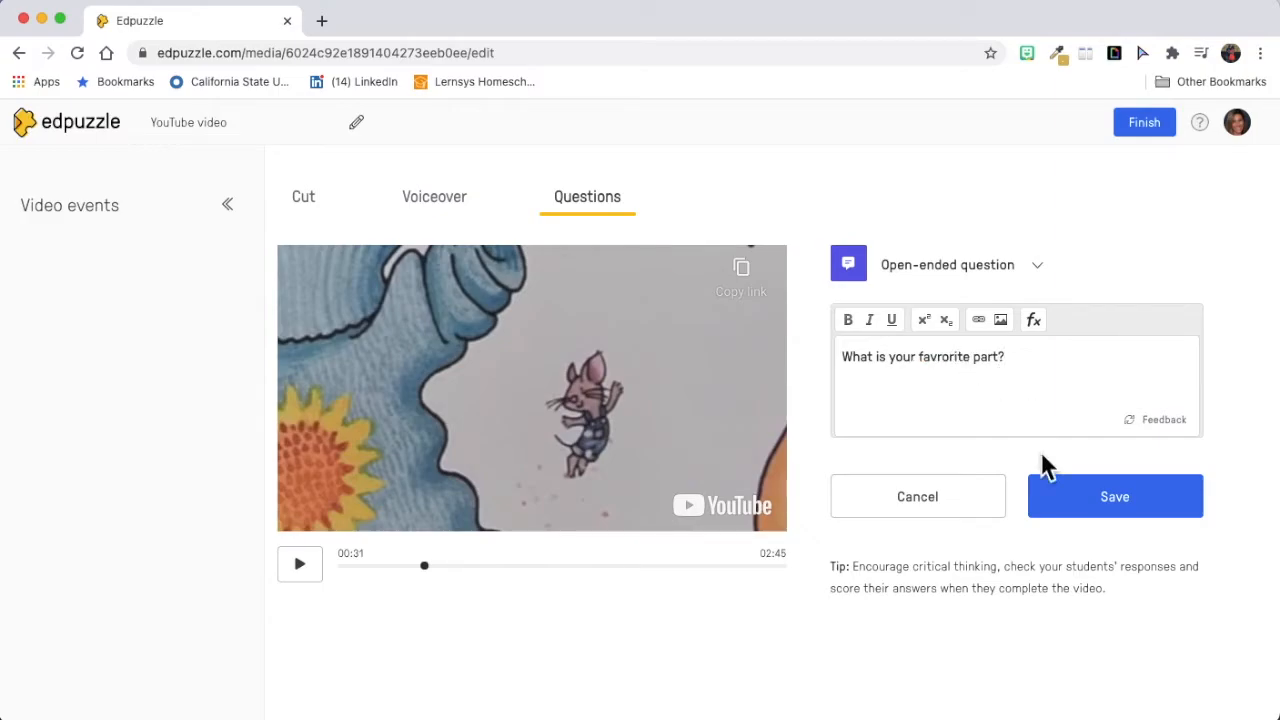
click(1103, 497)
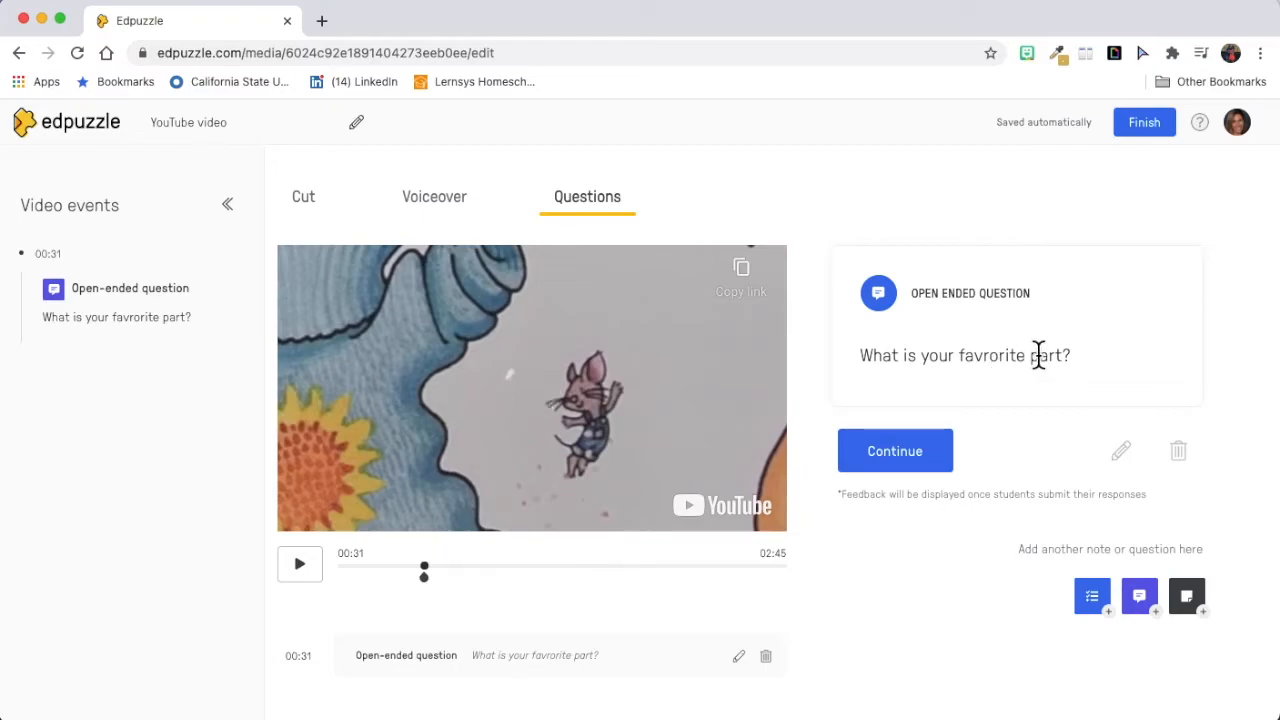
Step: Correct the spelling in the 00:31 question to "What is your favorite part?" and save it
click(1121, 452)
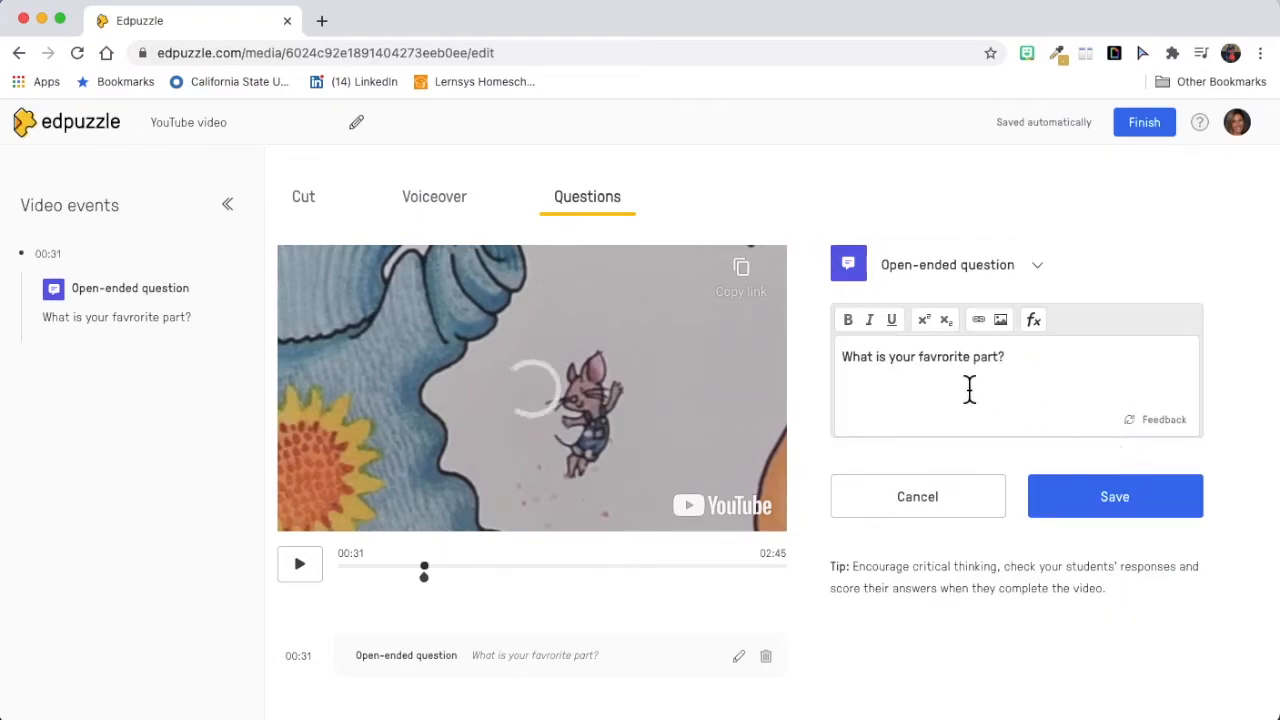
click(942, 358)
key(BackSpace)
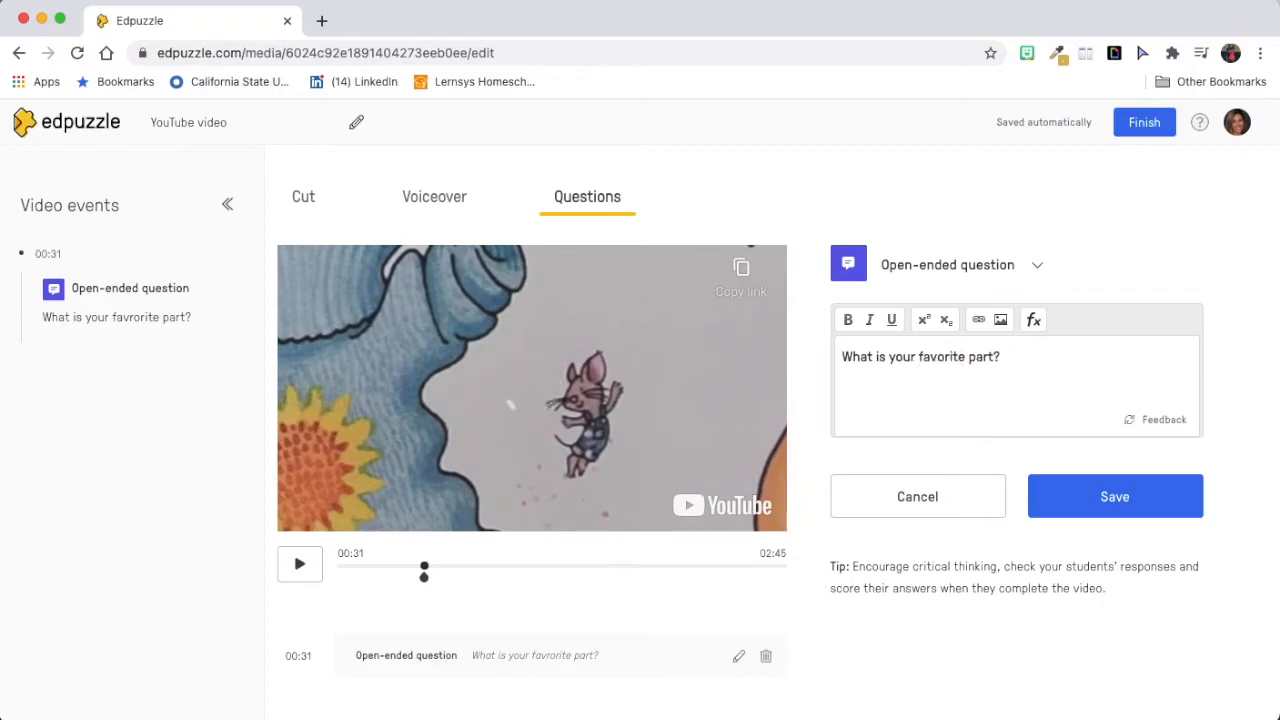
click(1095, 494)
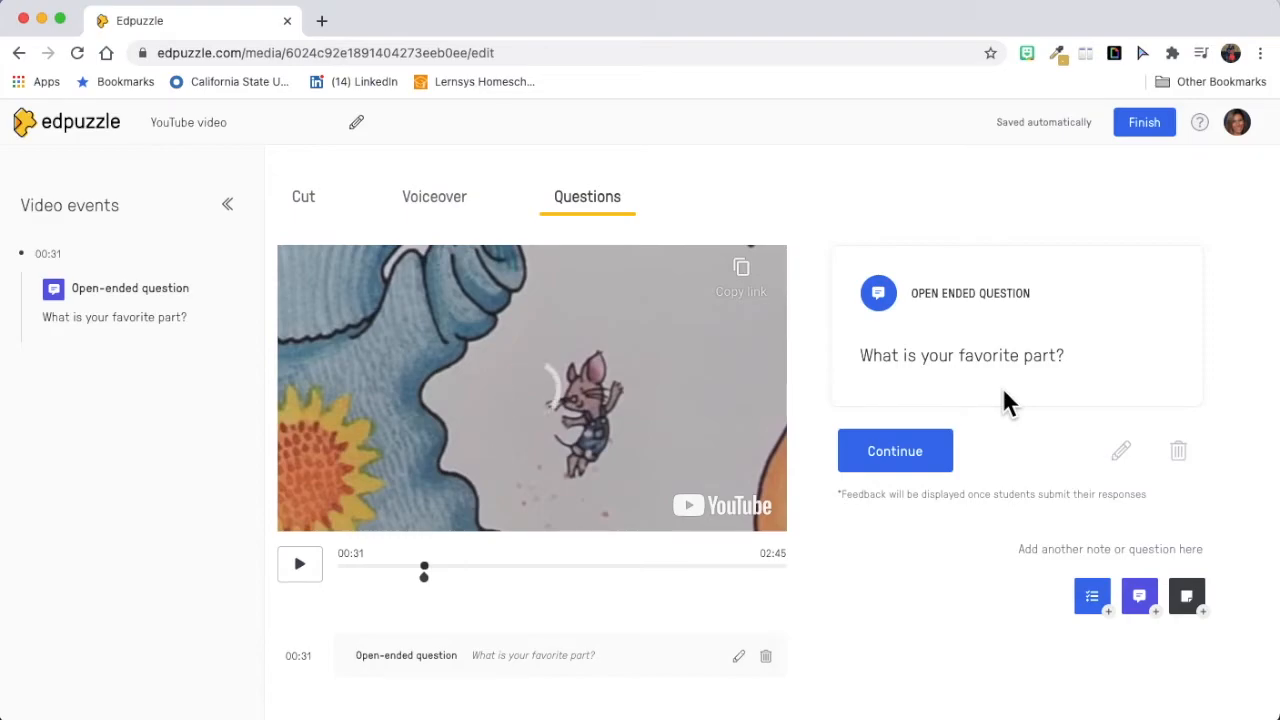
Step: Continue playback to 00:33, view the blank note form there, and finish editing the video
click(931, 464)
click(919, 449)
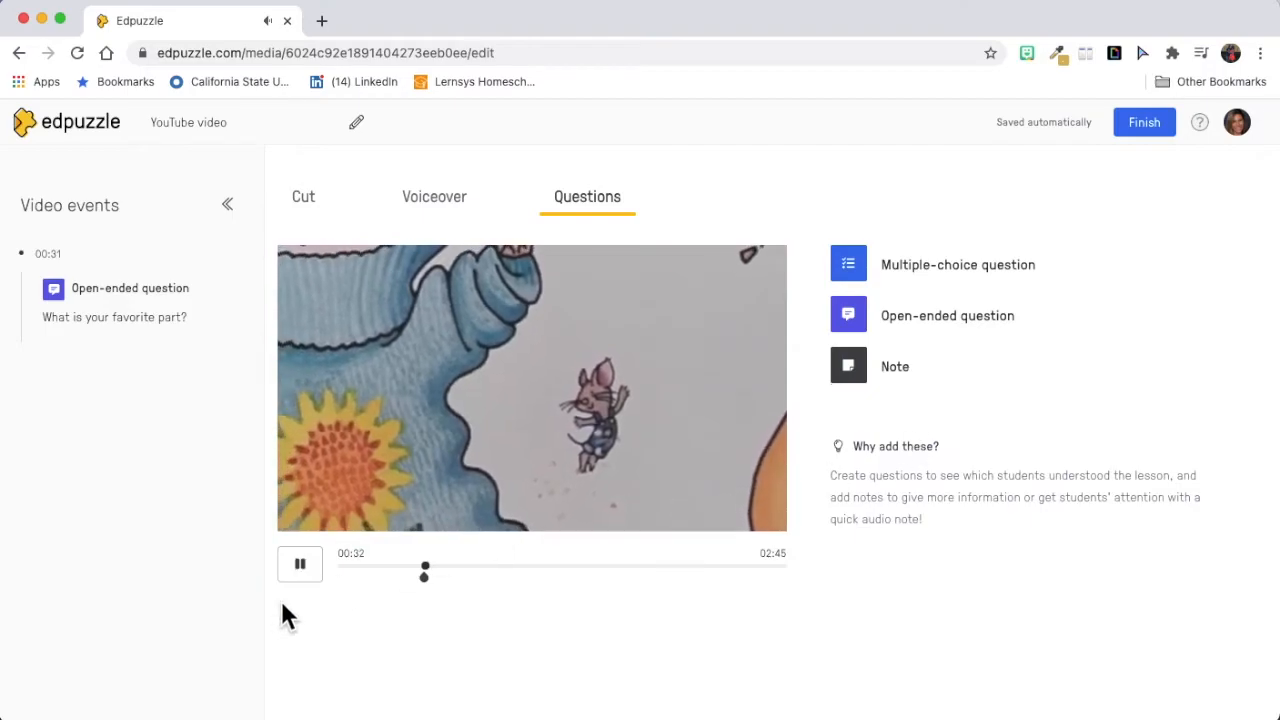
click(303, 570)
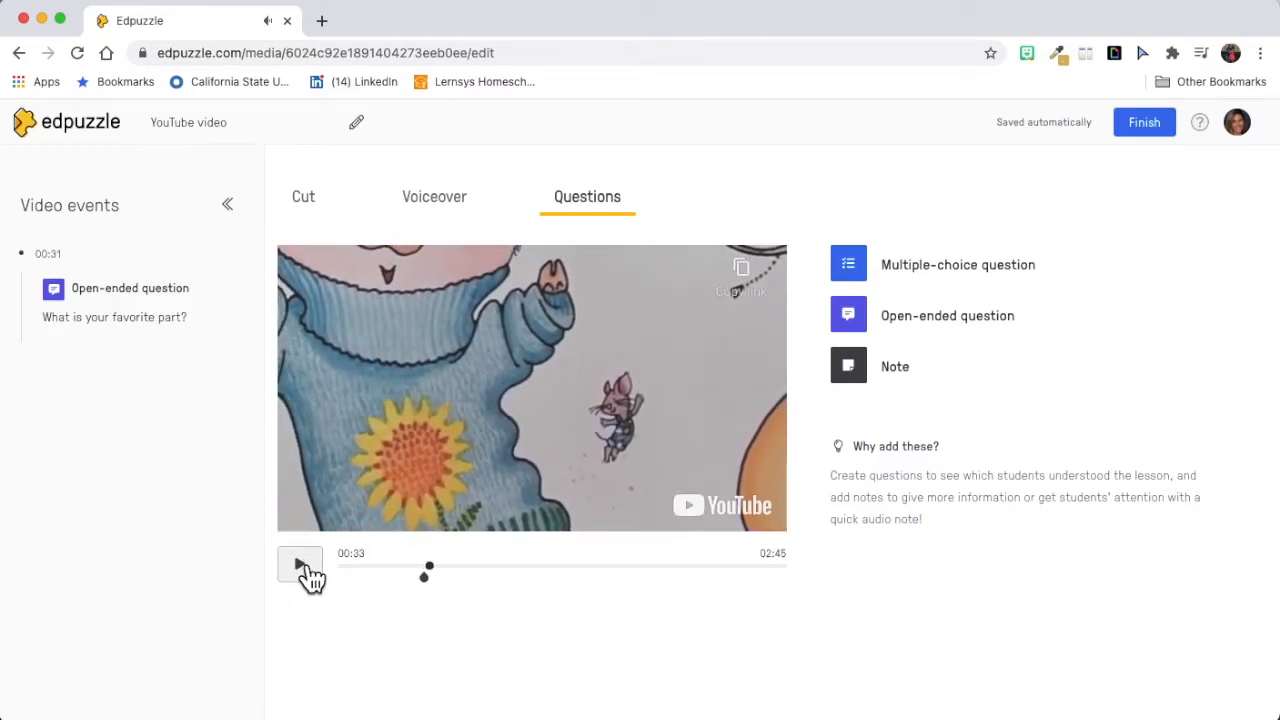
click(886, 384)
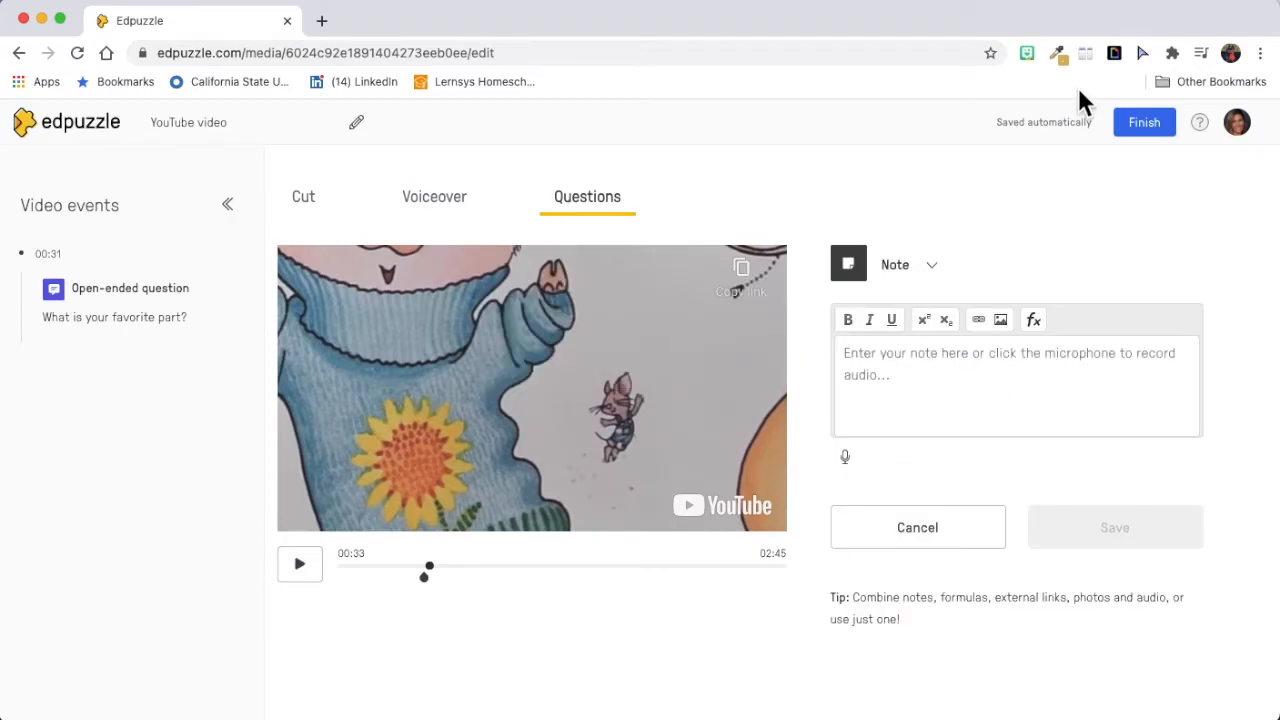
click(1152, 130)
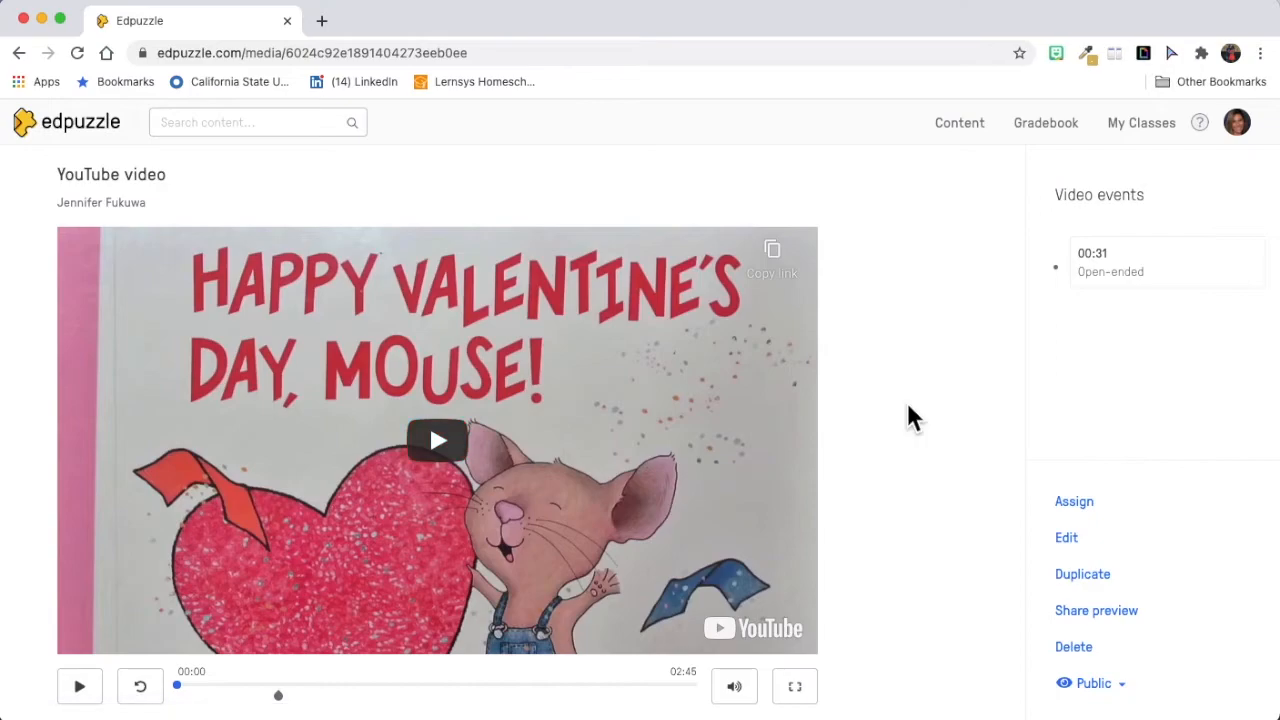
Step: Look over the options for assigning the video to a class, including dates, skipping and captions, and close them
scroll(908, 417, down, 1)
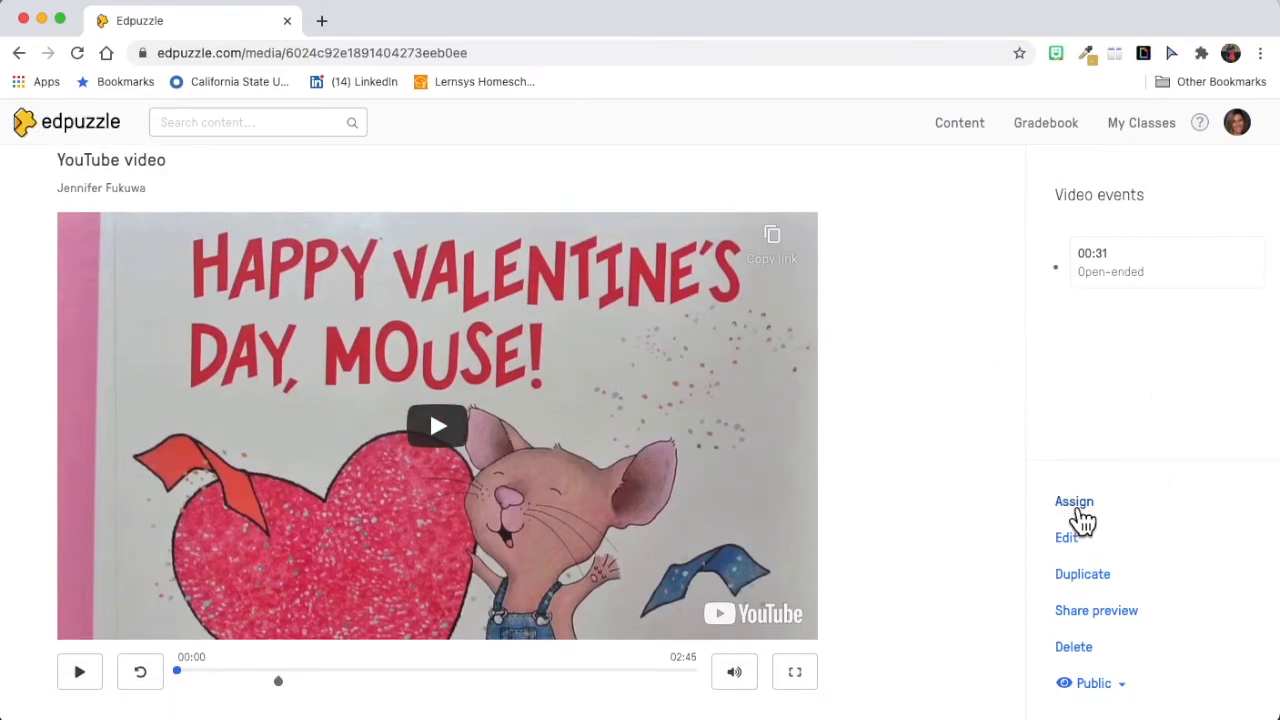
click(1078, 505)
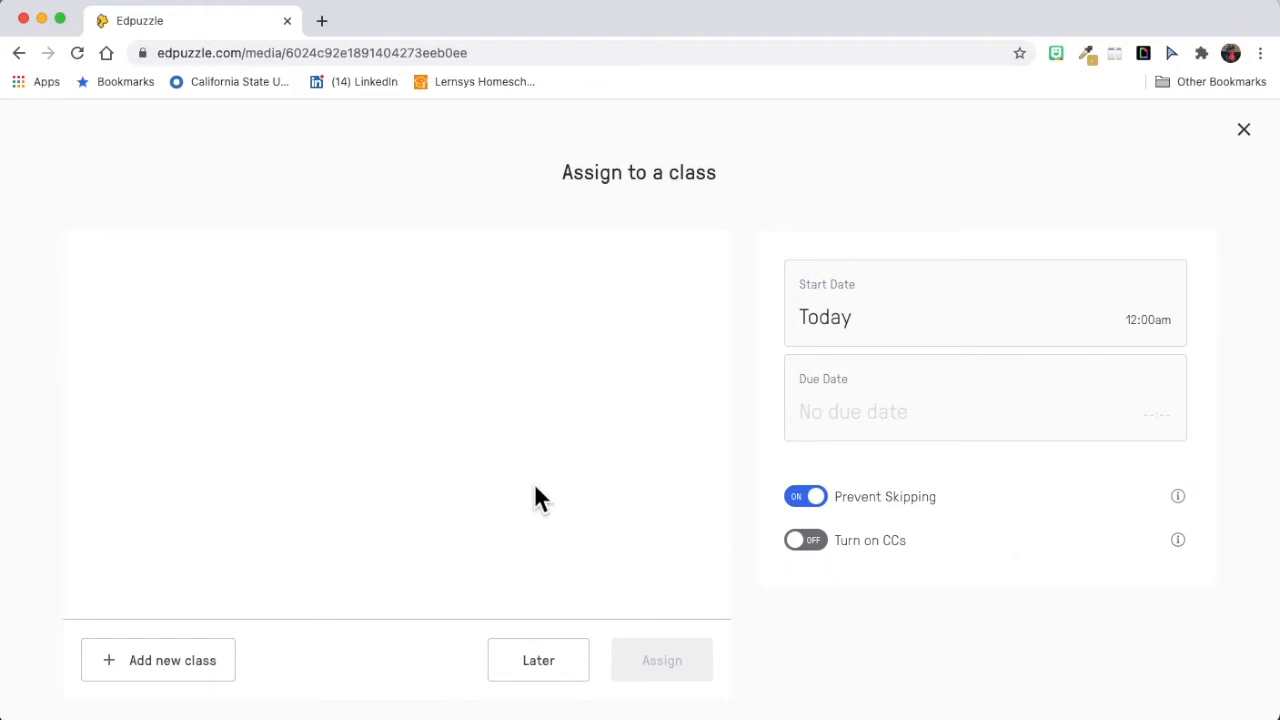
scroll(530, 485, down, 1)
scroll(523, 477, up, 1)
click(1245, 132)
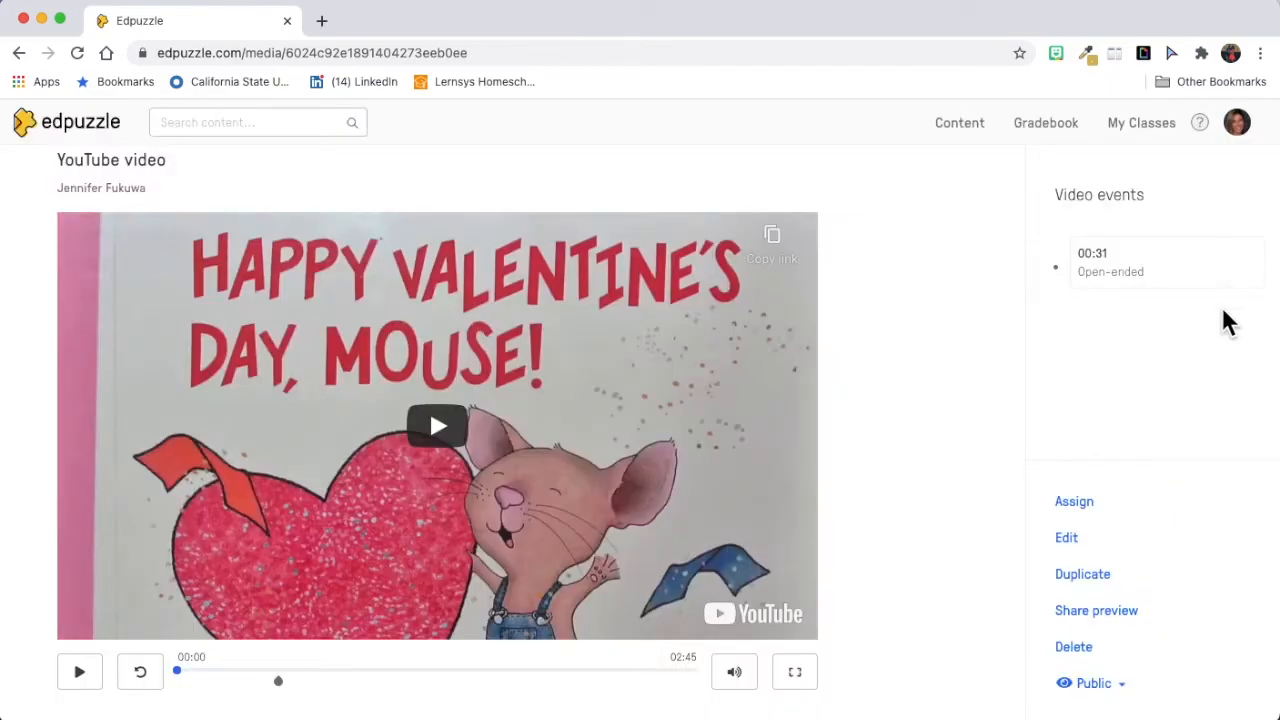
Step: Examine the video's share preview links and embed code, and its public or private visibility options
click(1125, 617)
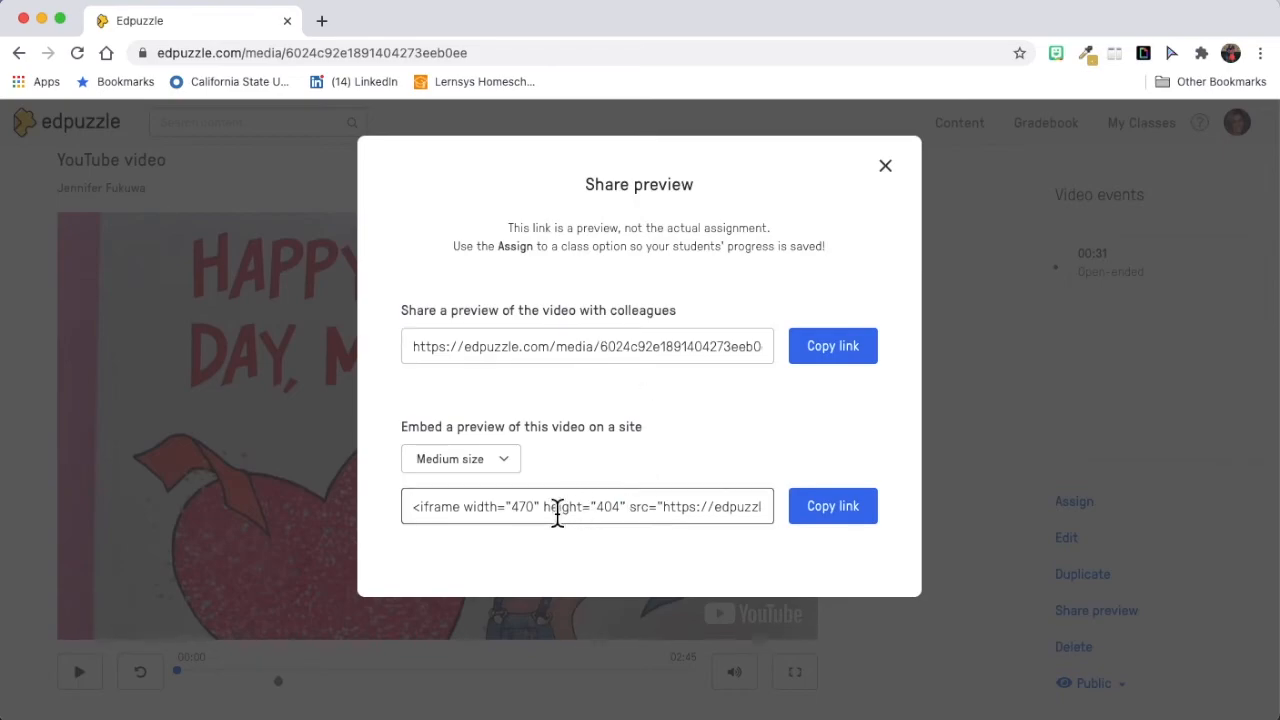
click(886, 168)
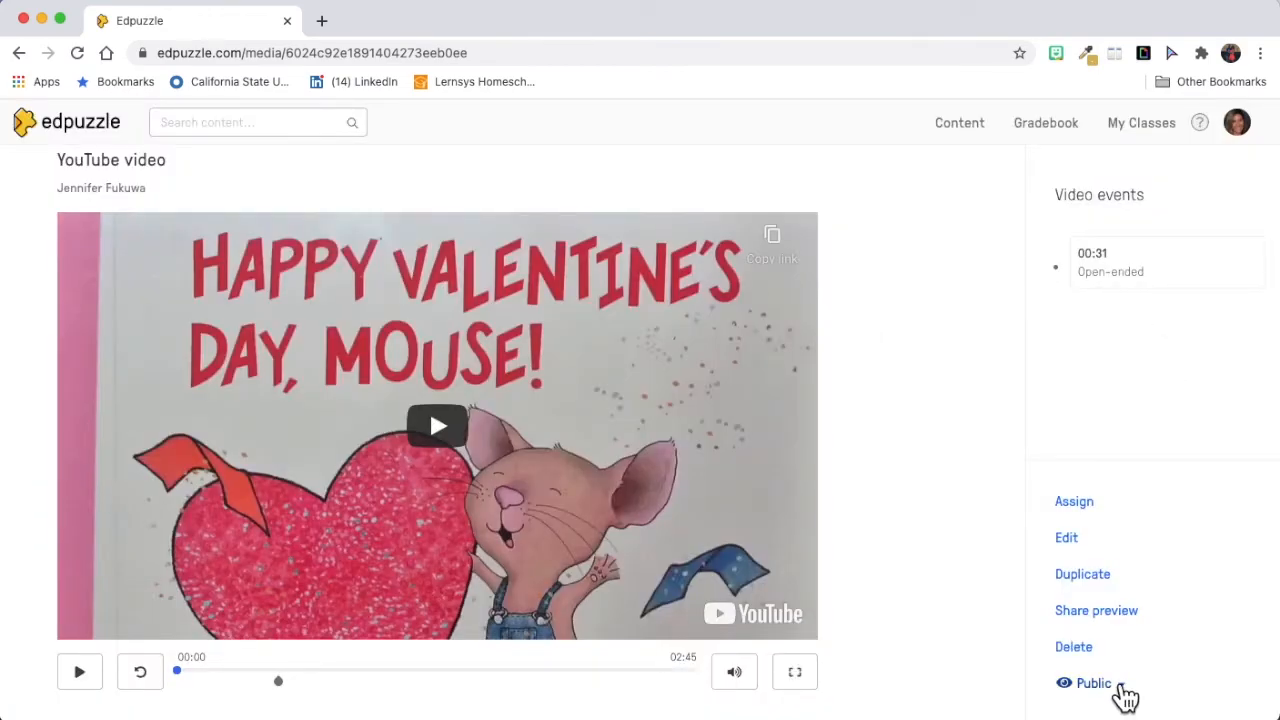
click(1121, 686)
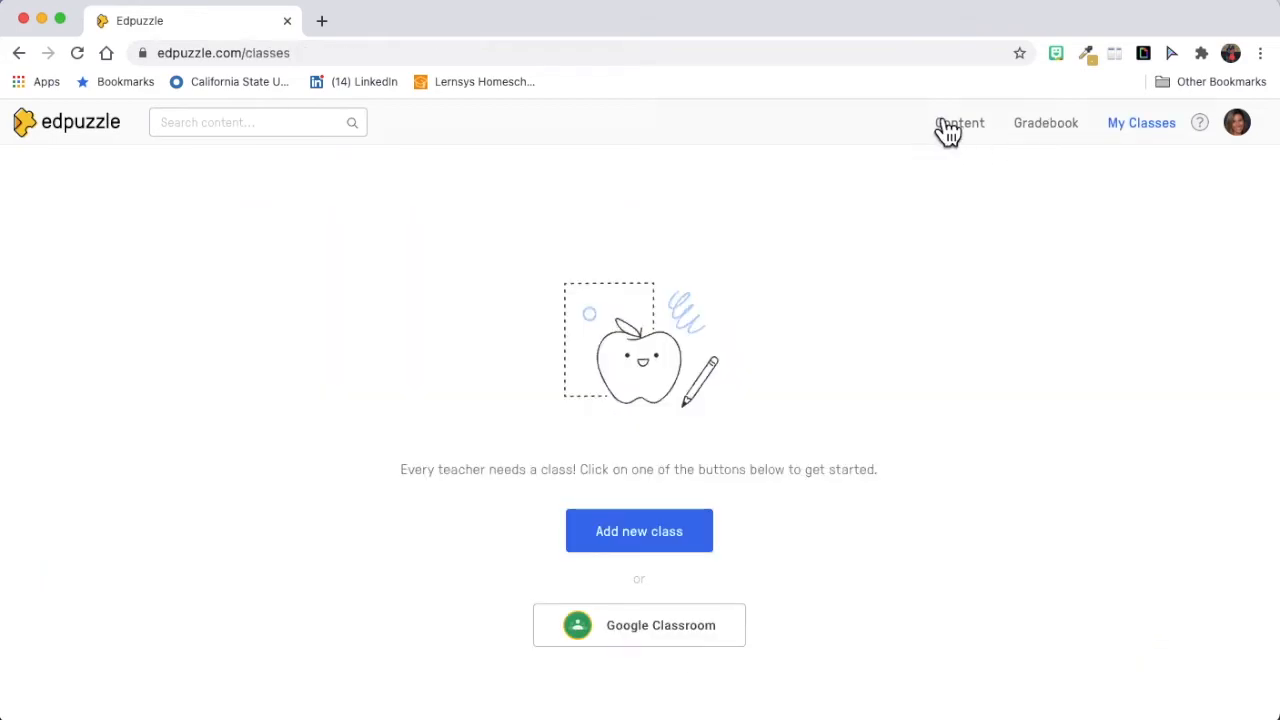
Step: View the Content home page, the Gradebook and the My Classes page
click(945, 125)
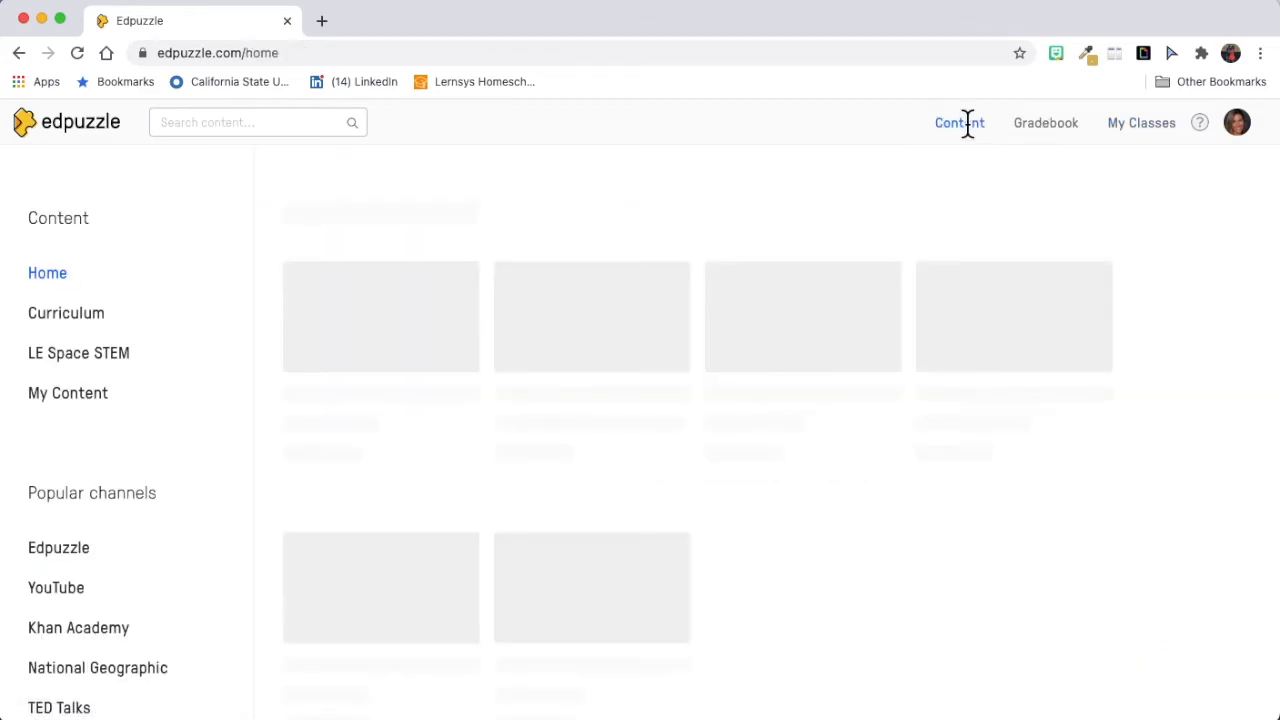
click(1055, 124)
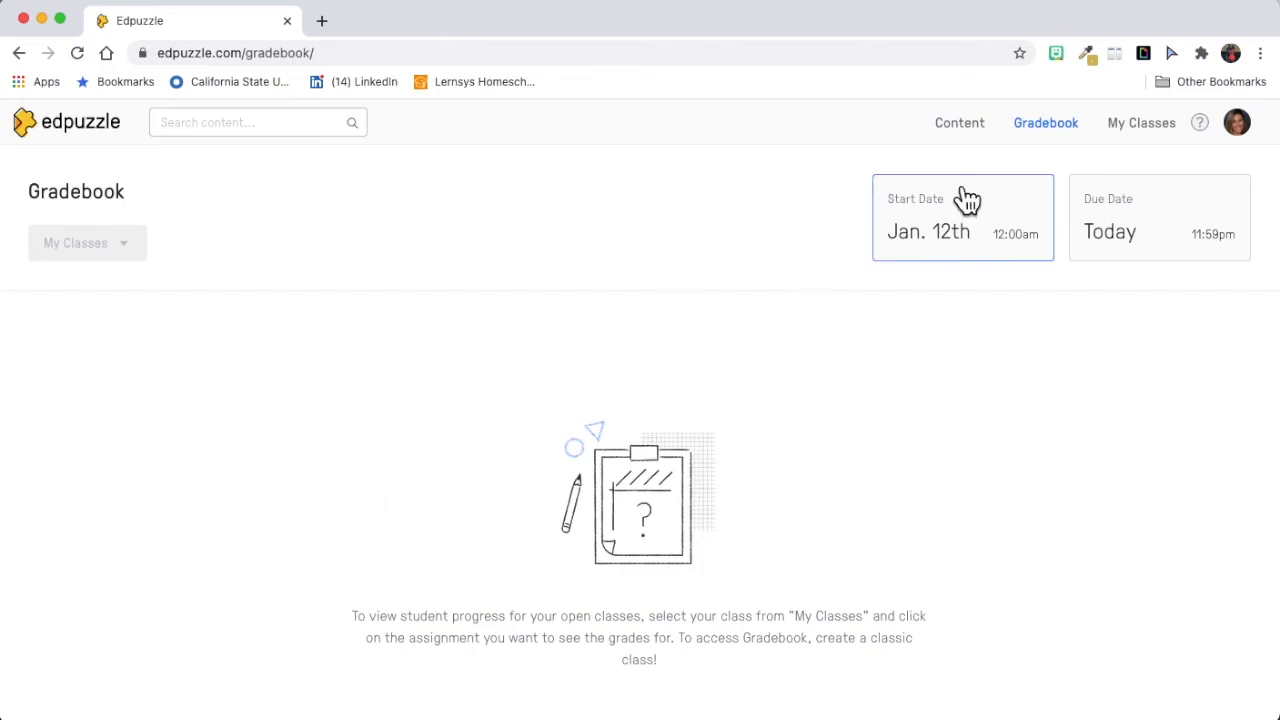
click(1141, 123)
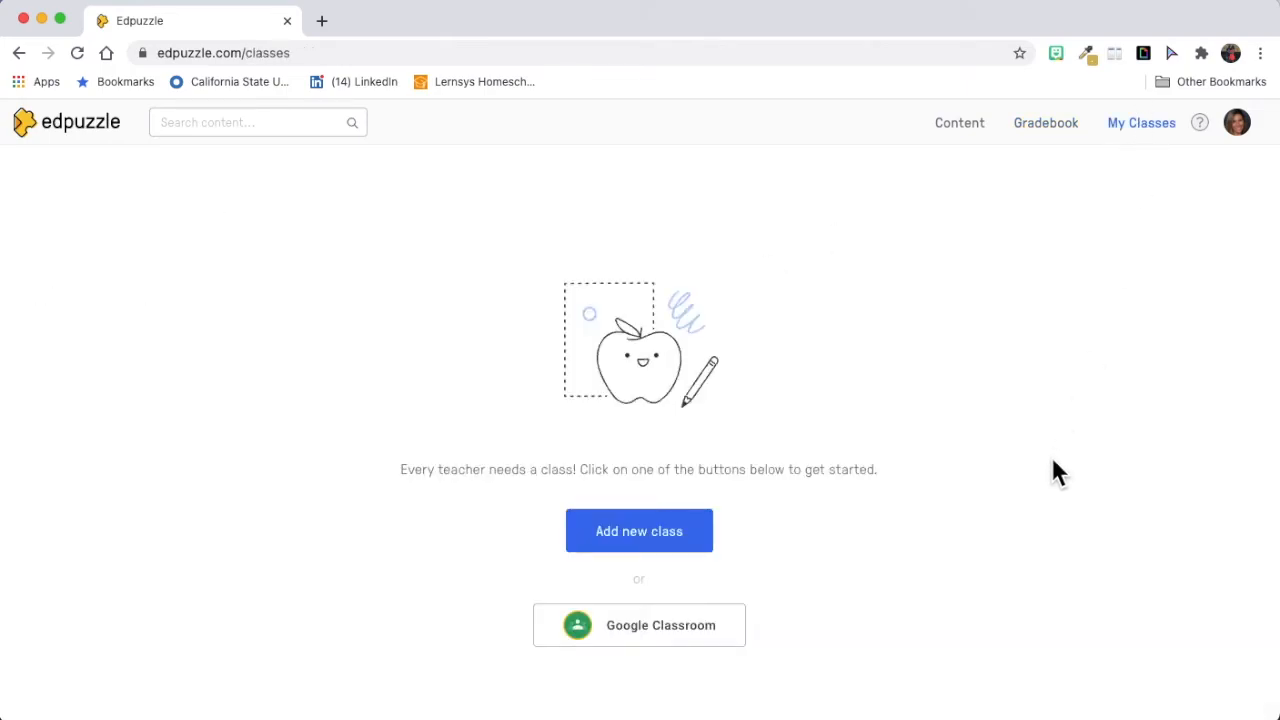